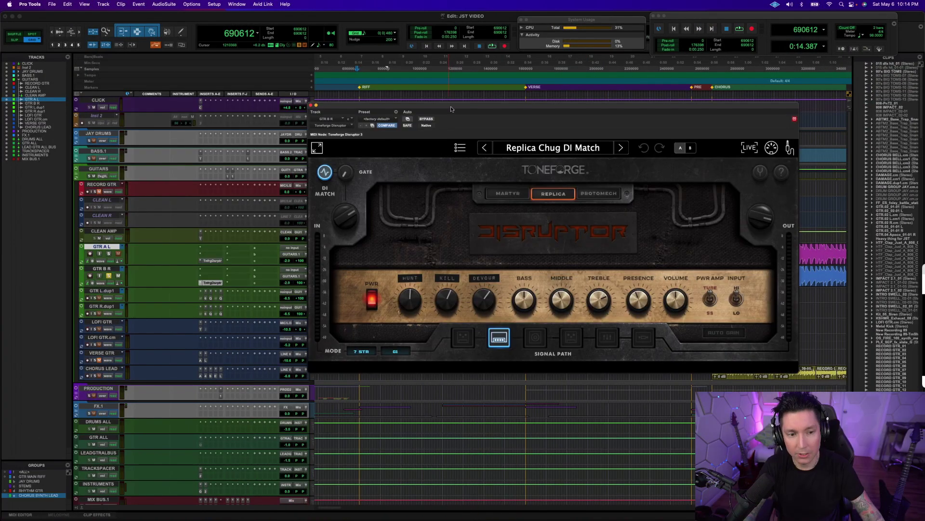
{"action": "left_click_drag", "start_coordinate": [452, 107], "coordinate": [439, 106]}
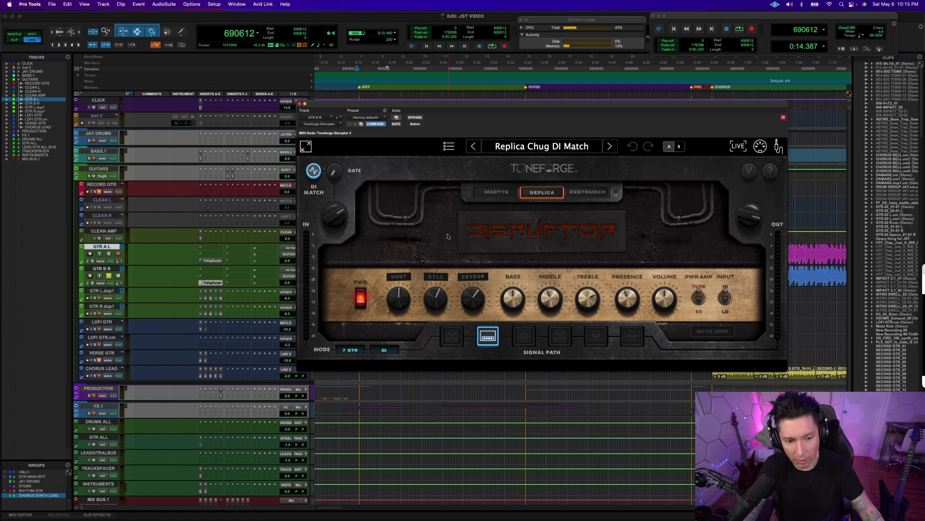
{"action": "left_click", "coordinate": [453, 334]}
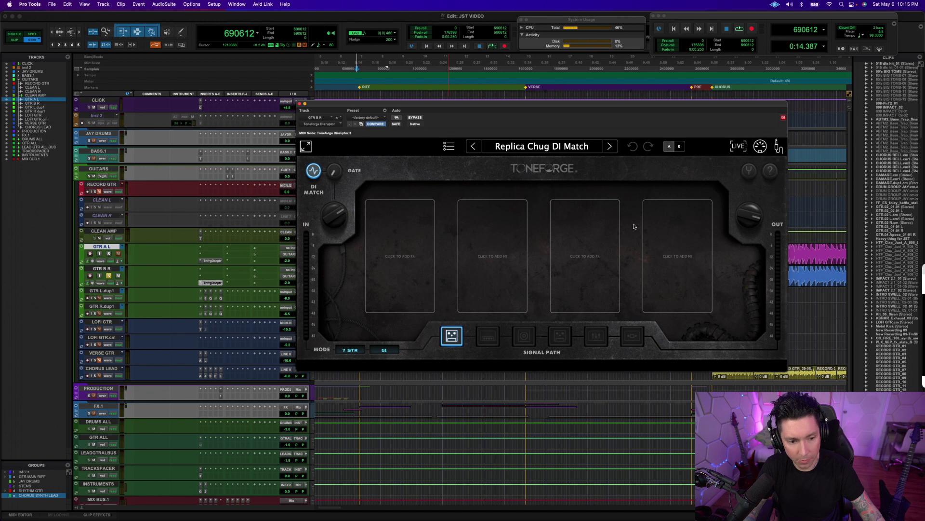
{"action": "left_click", "coordinate": [402, 252]}
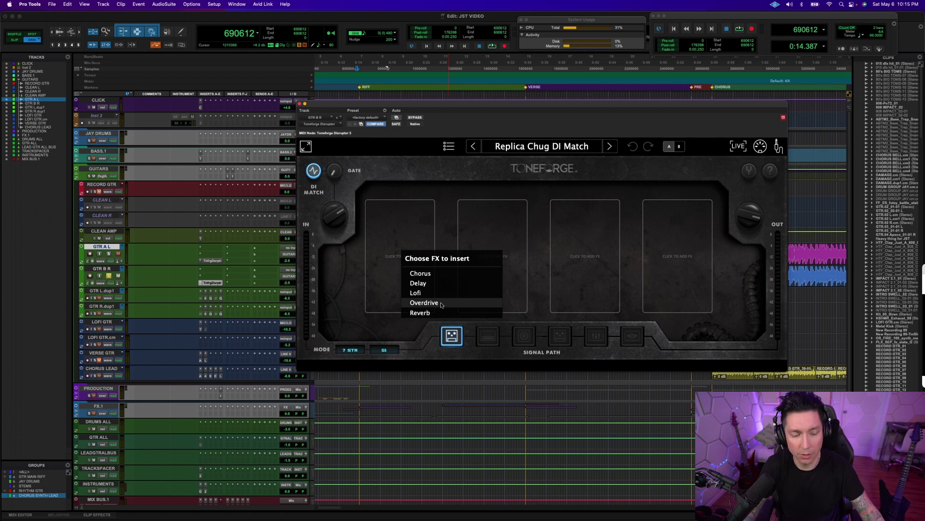
{"action": "left_click", "coordinate": [432, 336]}
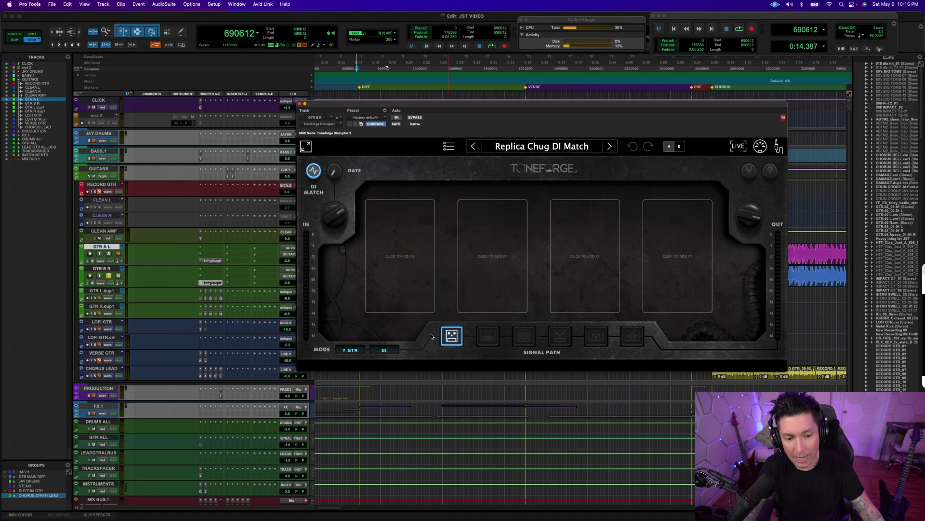
Step: Show the cabinet and mic settings, trying dual-cab mode before returning to a single cabinet
{"action": "left_click", "coordinate": [488, 337]}
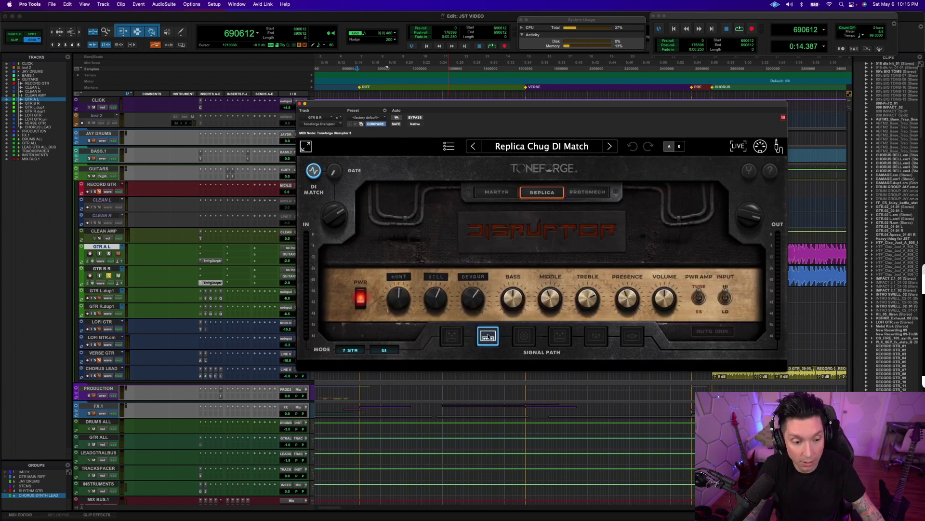
{"action": "left_click", "coordinate": [525, 335]}
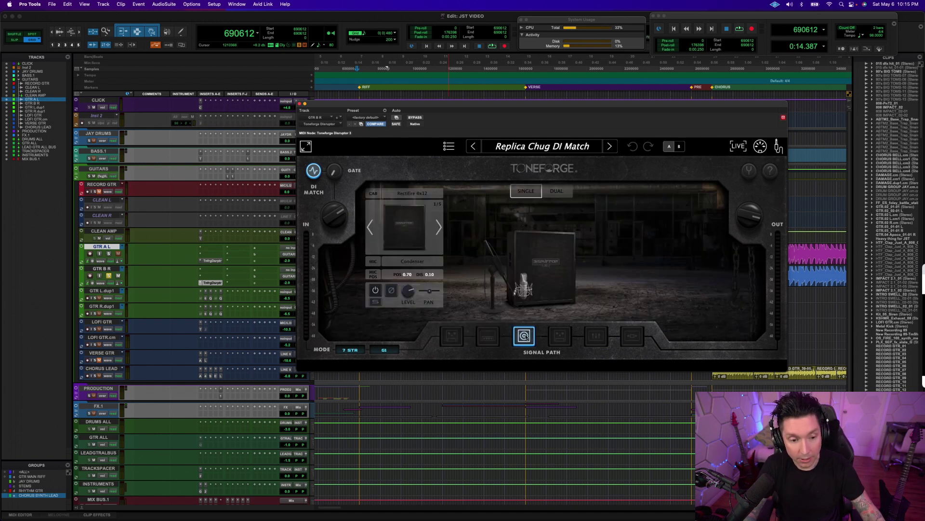
{"action": "left_click", "coordinate": [558, 191]}
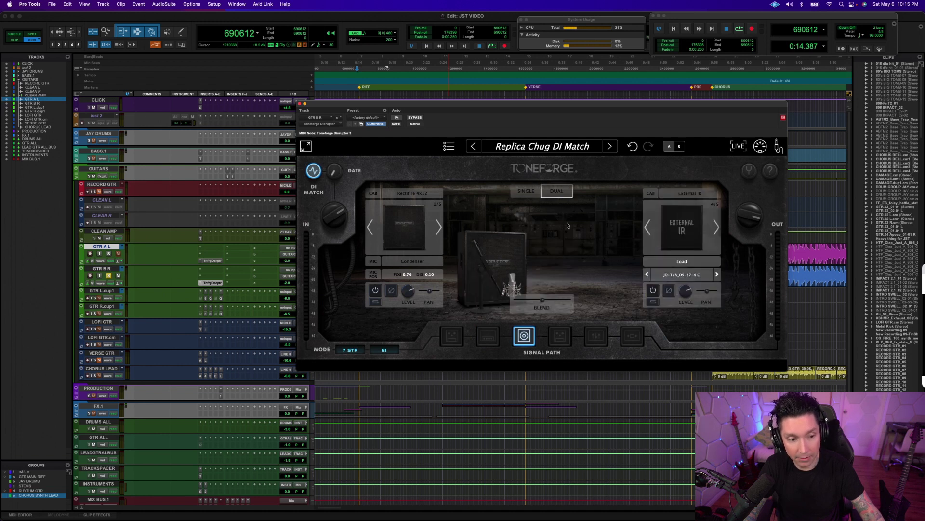
{"action": "left_click", "coordinate": [527, 192]}
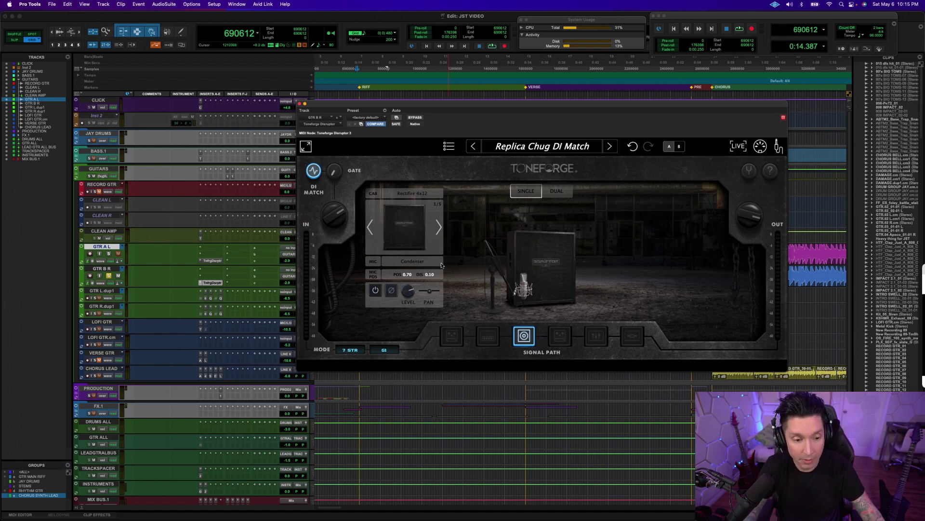
Step: Step the cabinet past M60B 4x12 and External IR to DI, in single-cab mode
{"action": "left_click", "coordinate": [438, 228]}
{"action": "left_click", "coordinate": [438, 227]}
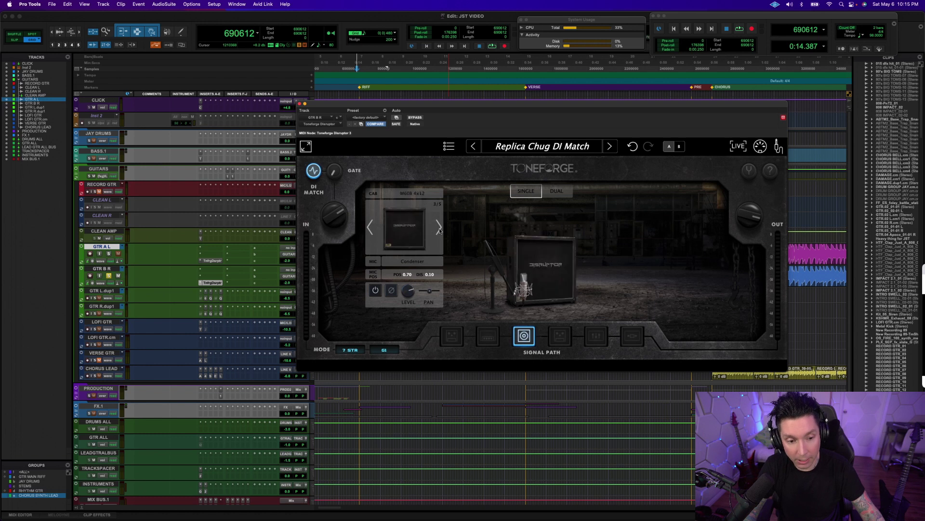
{"action": "left_click", "coordinate": [439, 228]}
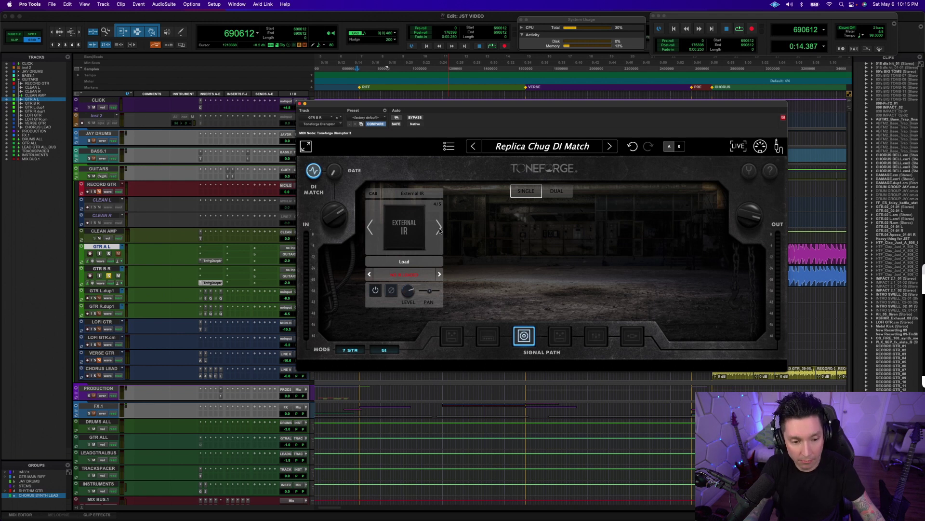
{"action": "left_click", "coordinate": [438, 227]}
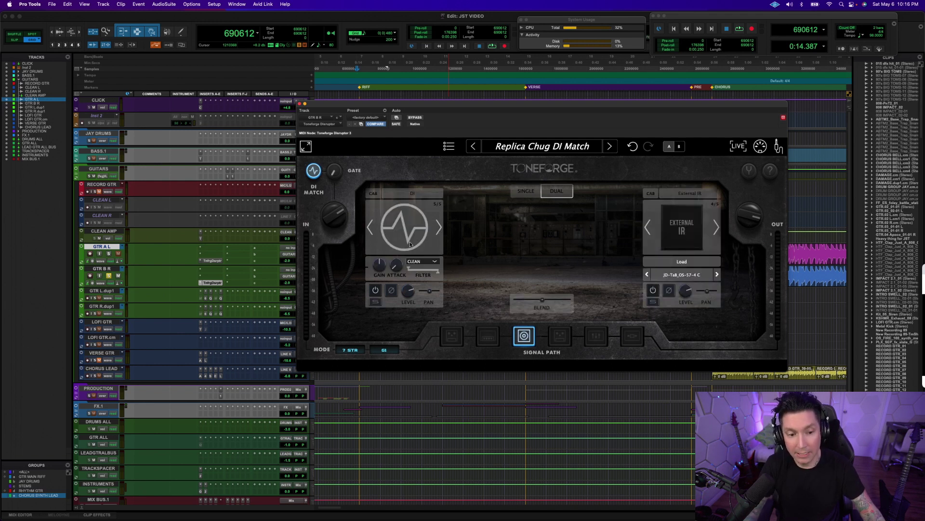
{"action": "left_click", "coordinate": [528, 192]}
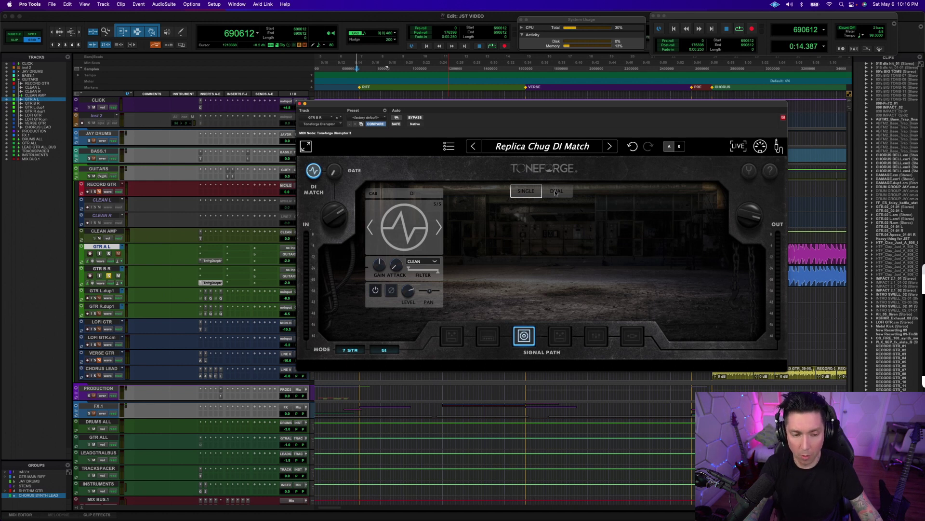
Step: Return the cab to Rectifire 4x12 and cycle the mic through Dynamic 421, 57, Ribbon to Condenser
{"action": "left_click", "coordinate": [373, 193]}
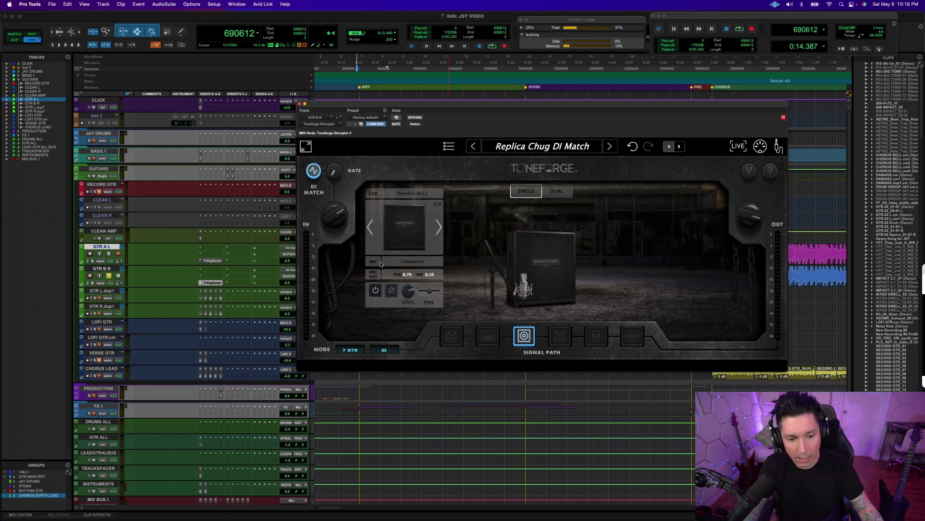
{"action": "left_click", "coordinate": [438, 240]}
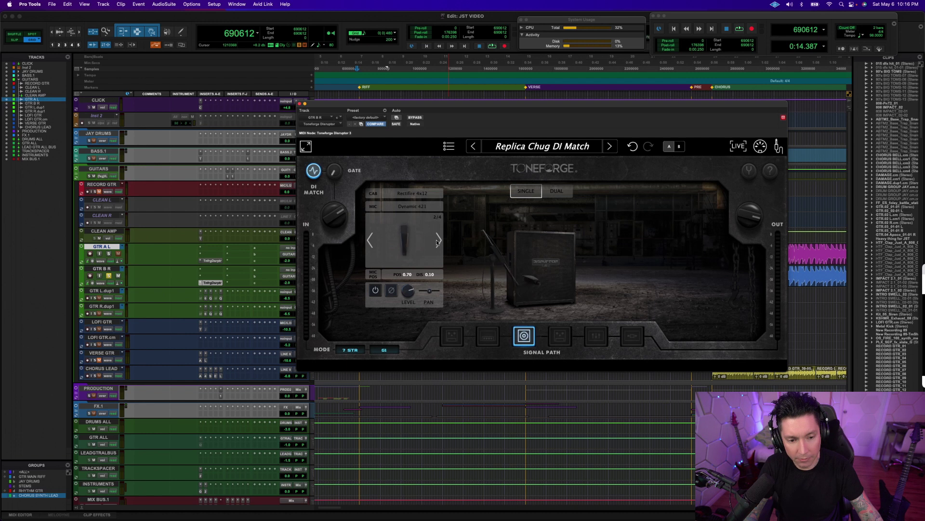
{"action": "left_click", "coordinate": [438, 241]}
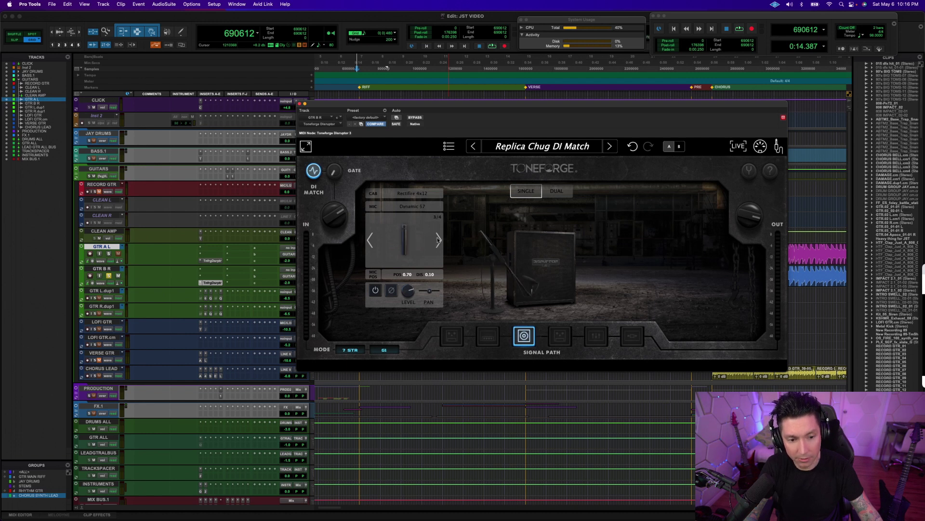
{"action": "left_click", "coordinate": [437, 240]}
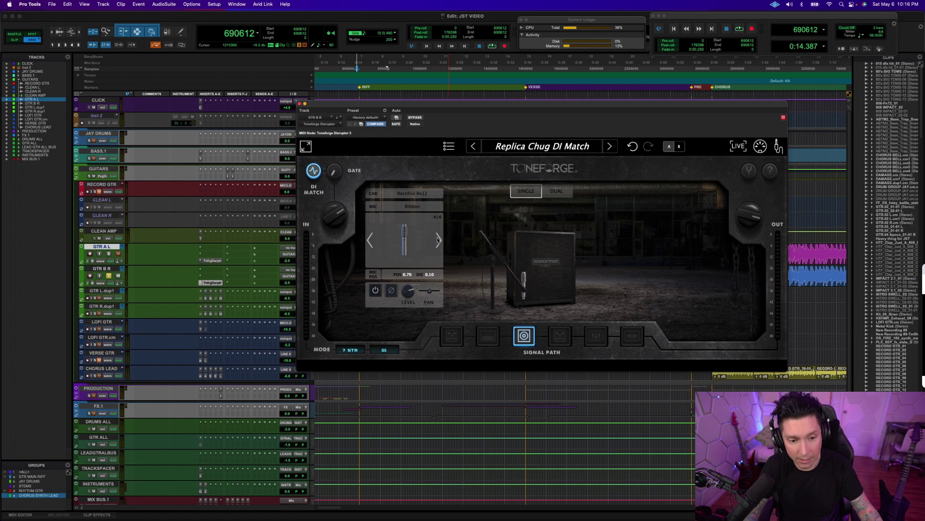
{"action": "left_click", "coordinate": [437, 240]}
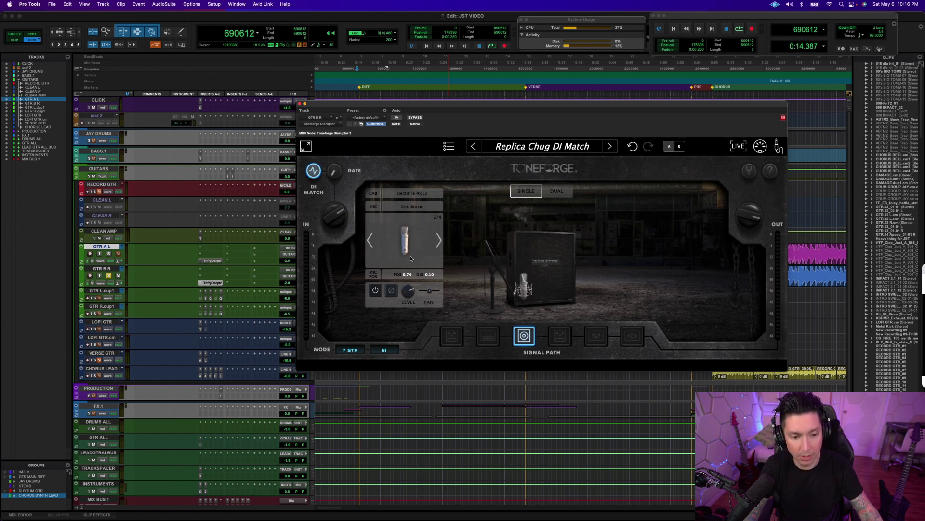
Step: Place the condenser mic over the speaker cone at POS 0.70, DIS 0.10 on a single cab
{"action": "left_click", "coordinate": [382, 209]}
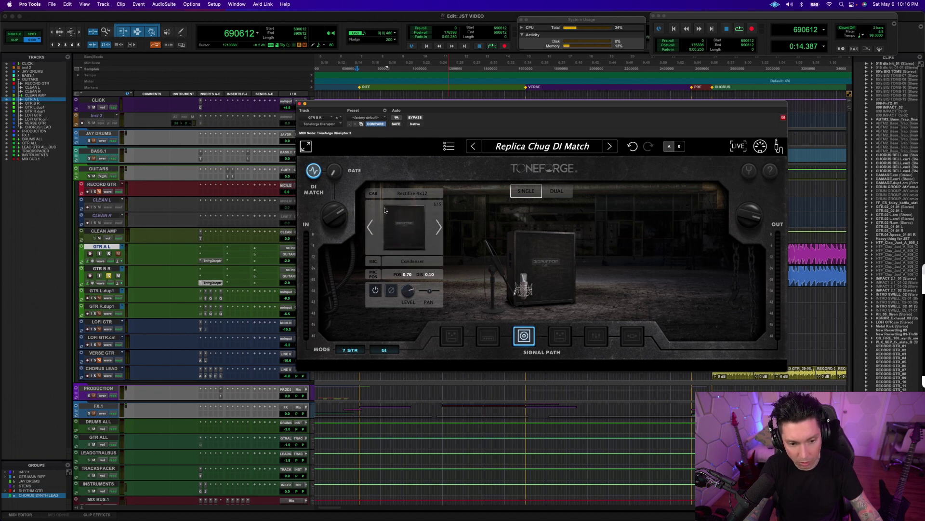
{"action": "left_click", "coordinate": [374, 275]}
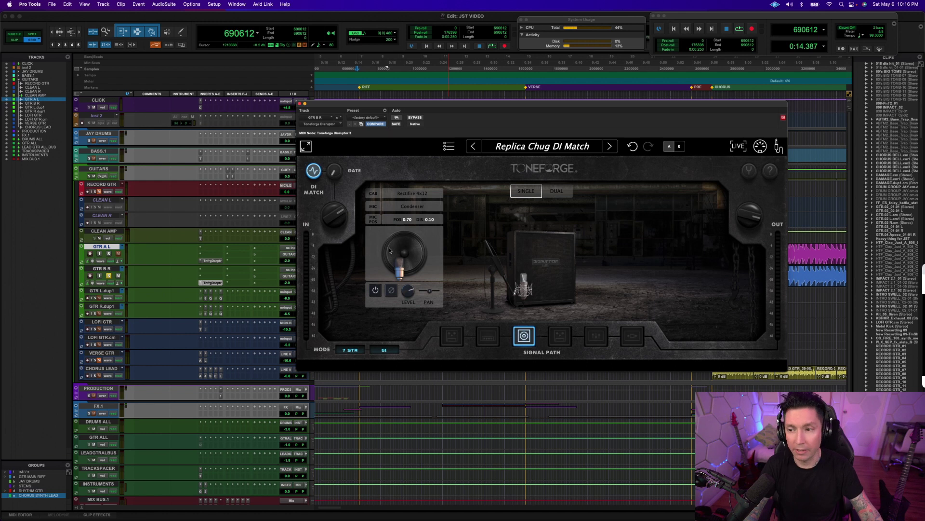
{"action": "left_click_drag", "start_coordinate": [399, 270], "coordinate": [409, 242]}
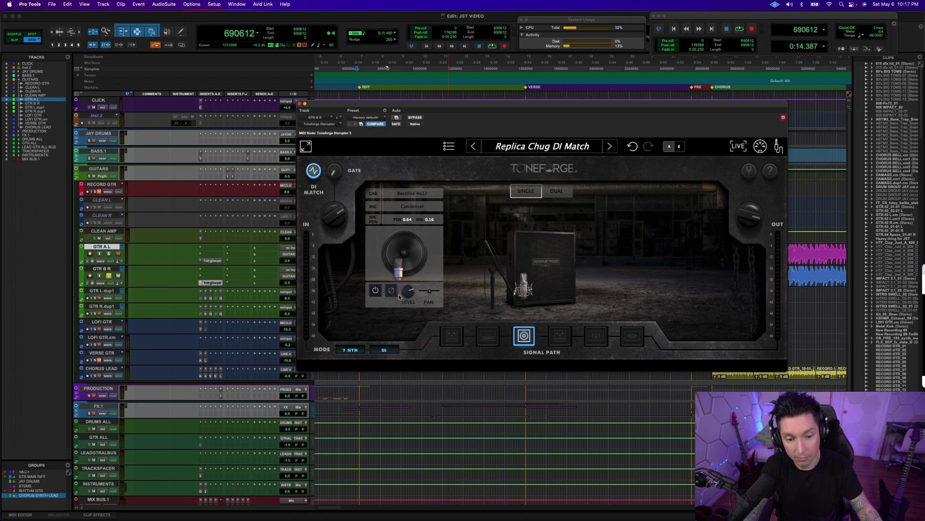
{"action": "left_click", "coordinate": [551, 190]}
{"action": "left_click", "coordinate": [526, 190]}
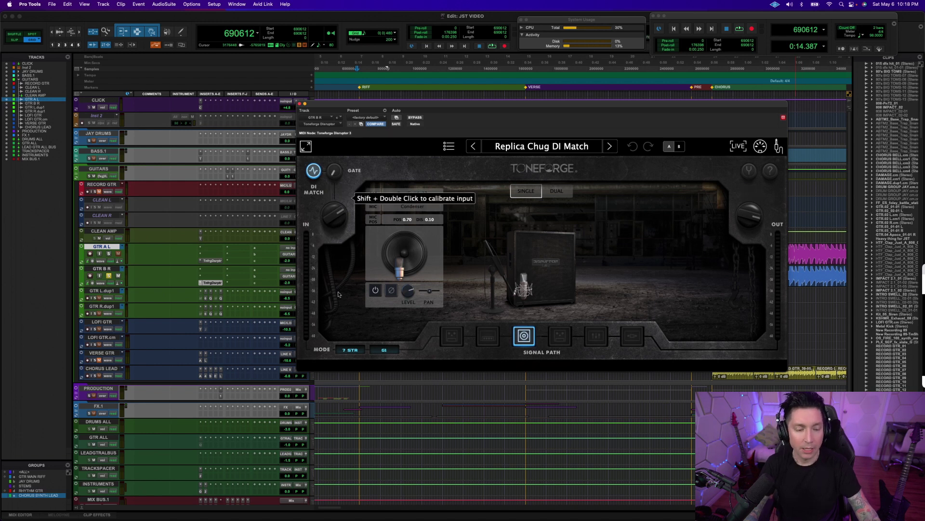
Step: Check the string-mode and tuning lists, leaving them on 7 STR and G1
{"action": "left_click", "coordinate": [357, 351]}
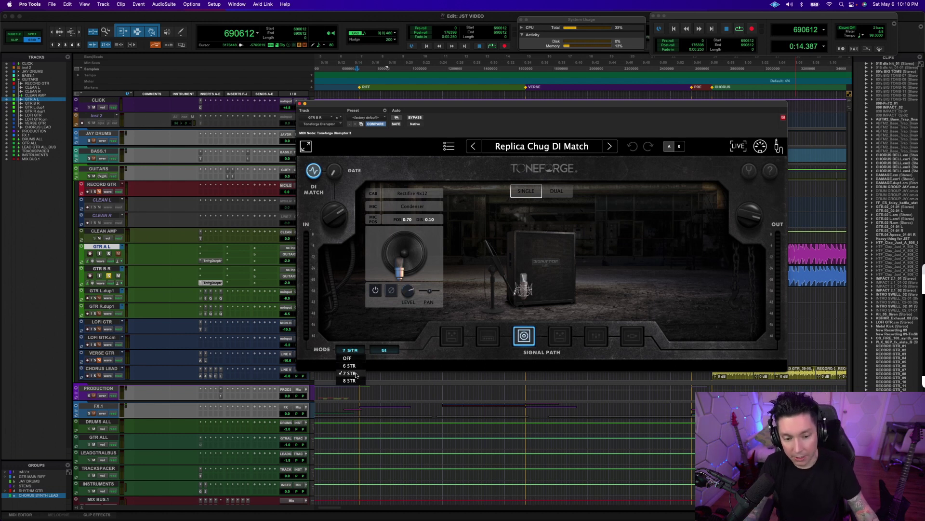
{"action": "left_click", "coordinate": [319, 343]}
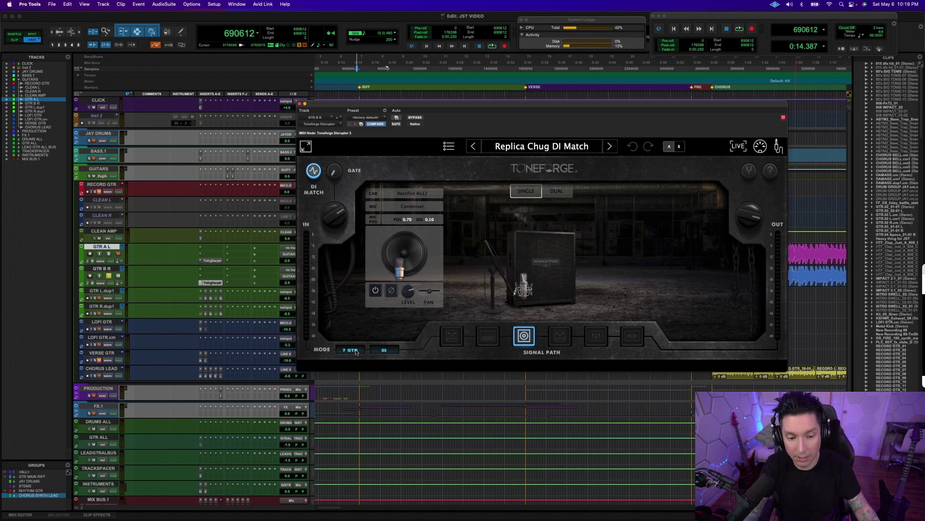
{"action": "left_click", "coordinate": [384, 350]}
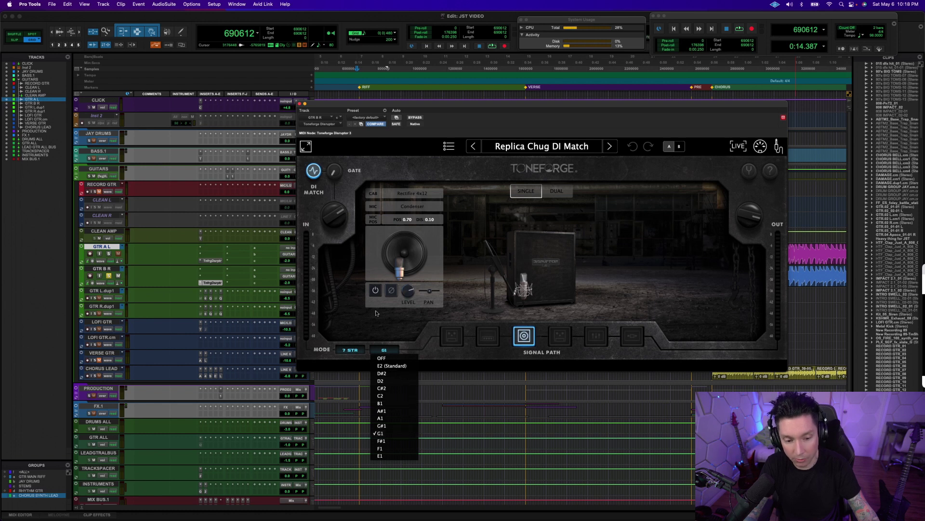
{"action": "left_click", "coordinate": [411, 347]}
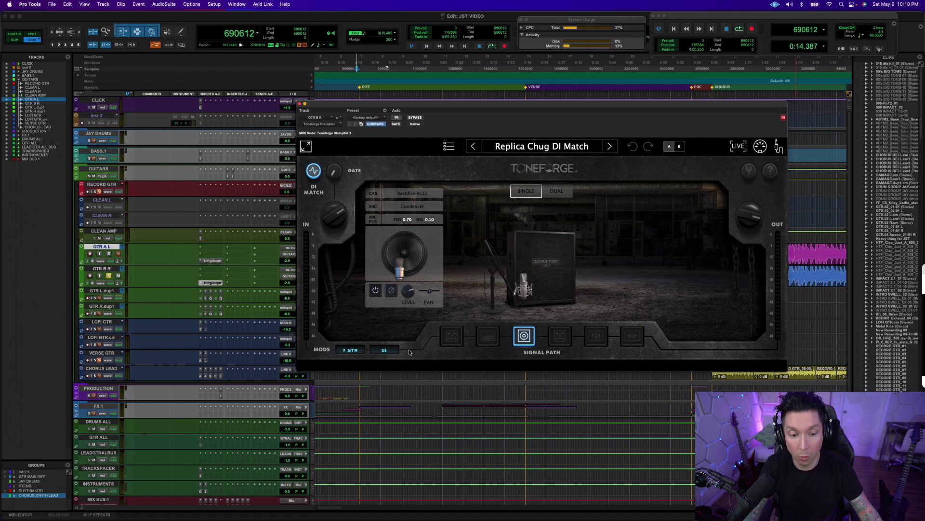
Step: Show the post-amp FX pedals, then the Digital Equalizer curve in the Signal Path
{"action": "left_click", "coordinate": [560, 335]}
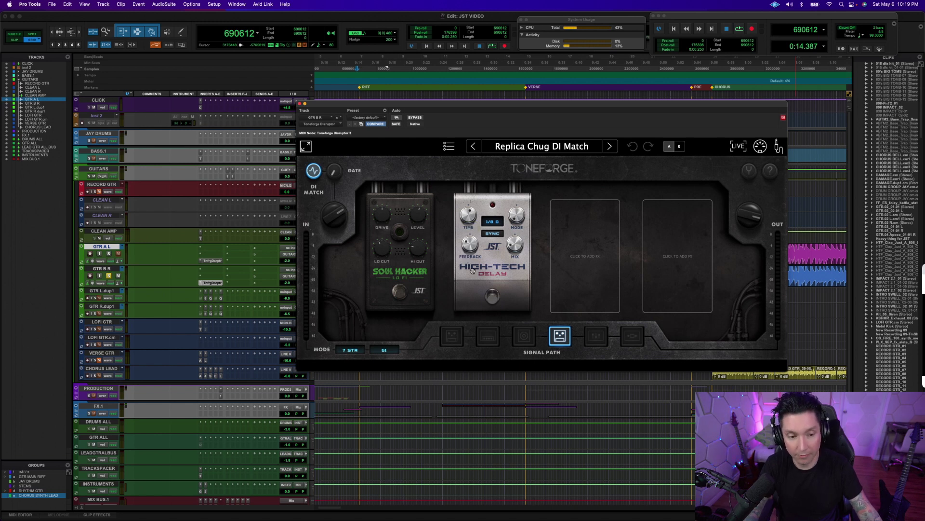
{"action": "left_click", "coordinate": [594, 334]}
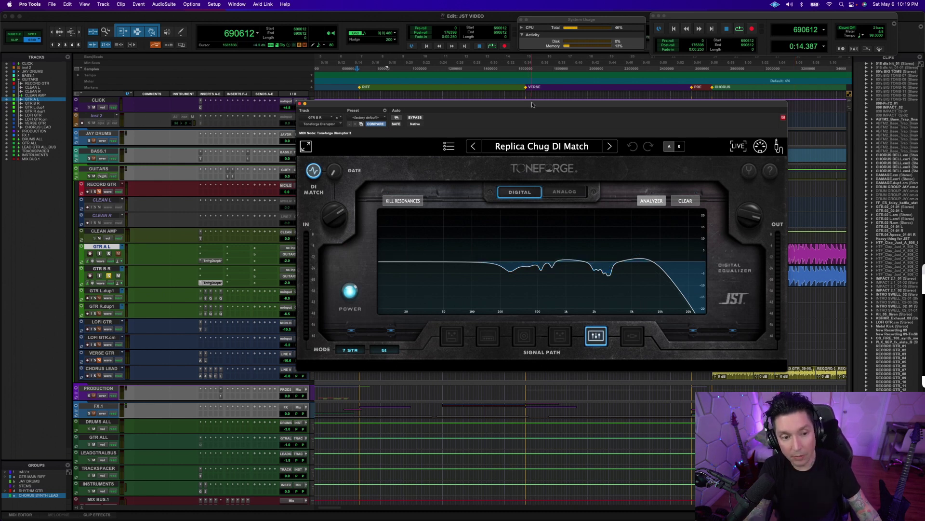
Step: Move the plugin window aside to uncover the inserts and show GTR A L's Disruptor amp head
{"action": "left_click_drag", "start_coordinate": [531, 103], "coordinate": [365, 103]}
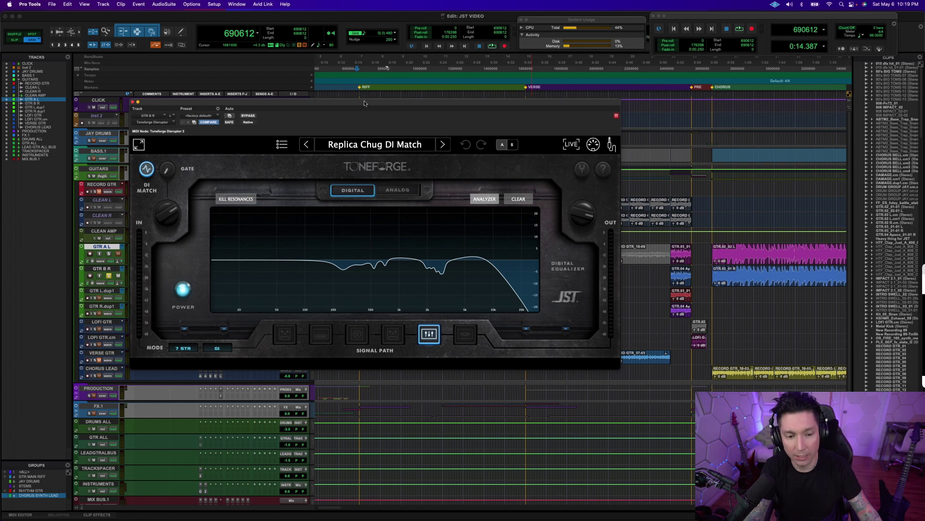
{"action": "left_click_drag", "start_coordinate": [365, 103], "coordinate": [381, 104]}
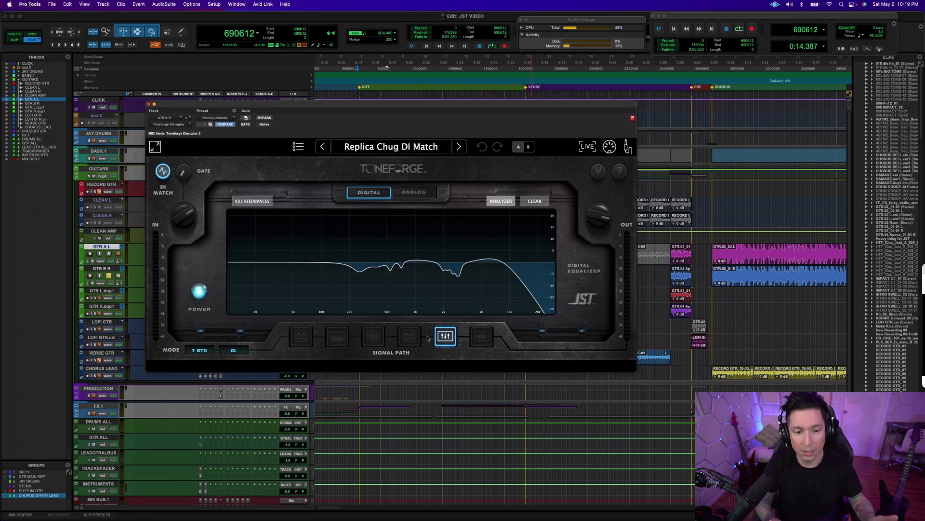
{"action": "left_click_drag", "start_coordinate": [270, 105], "coordinate": [514, 118]}
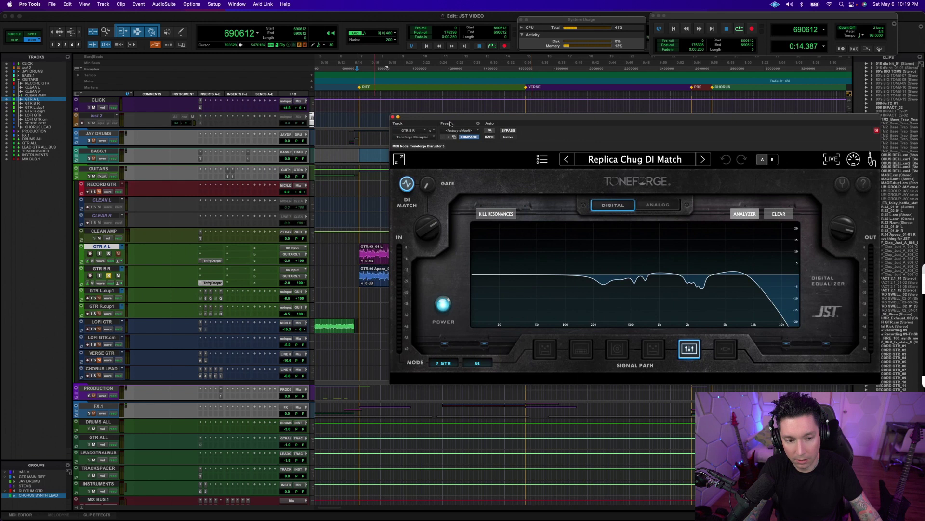
{"action": "left_click_drag", "start_coordinate": [451, 121], "coordinate": [488, 145]}
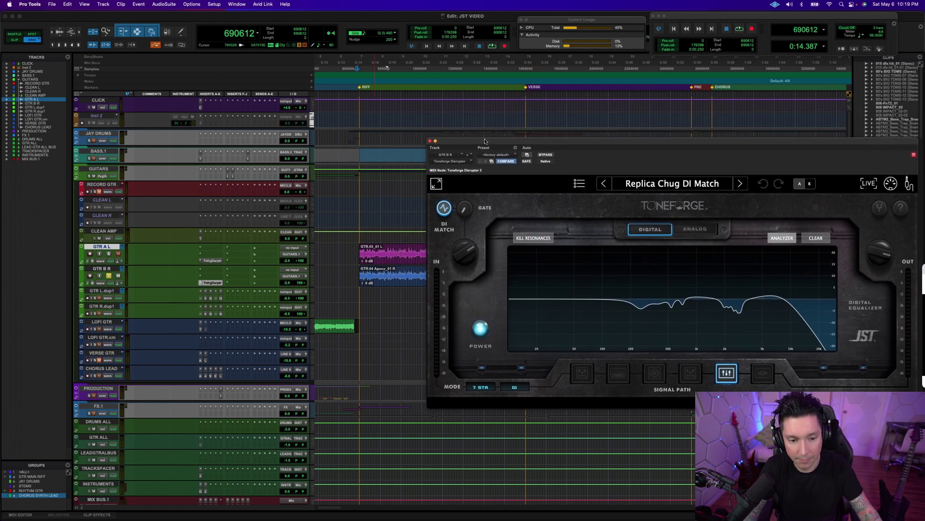
{"action": "left_click", "coordinate": [215, 261]}
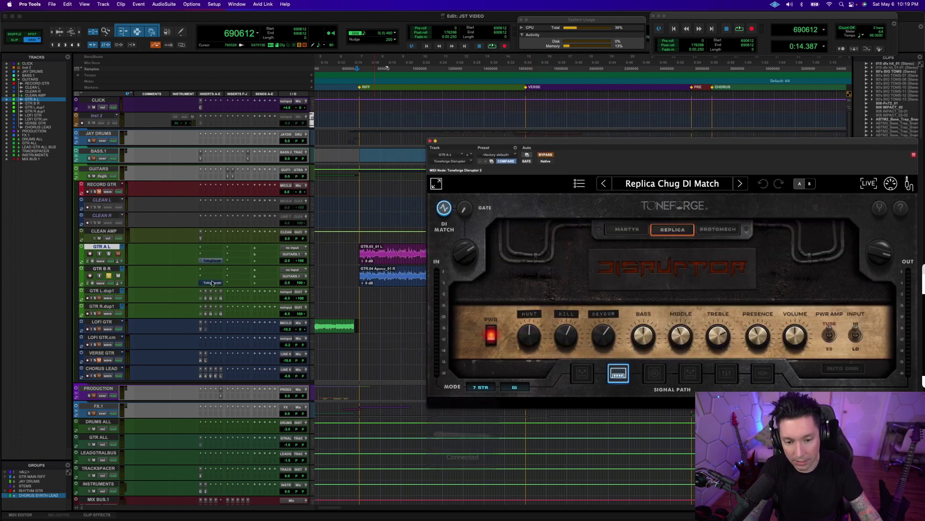
Step: Play and stop the GTR.03_01 L clip, then open S1 Stereo Imager on GUITARS
{"action": "left_click", "coordinate": [375, 261]}
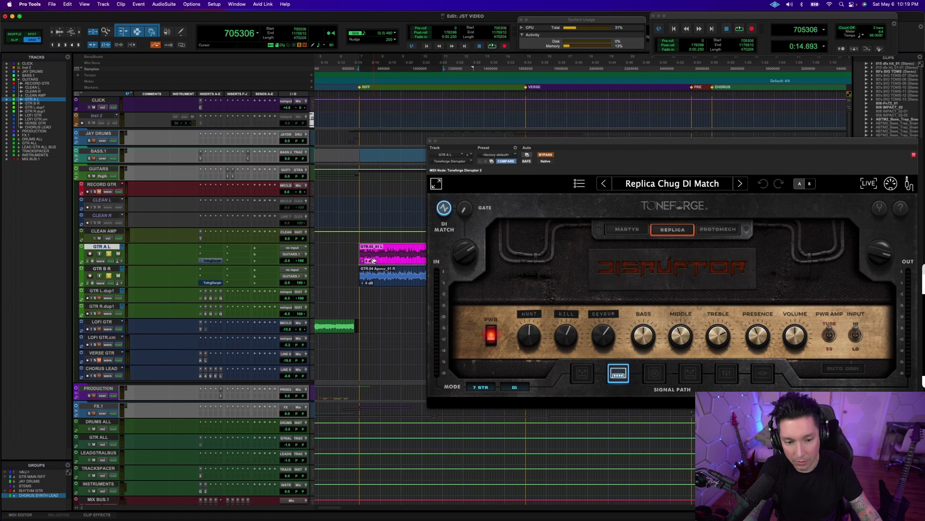
{"action": "key", "text": "space"}
{"action": "left_click_drag", "start_coordinate": [490, 144], "coordinate": [295, 298]}
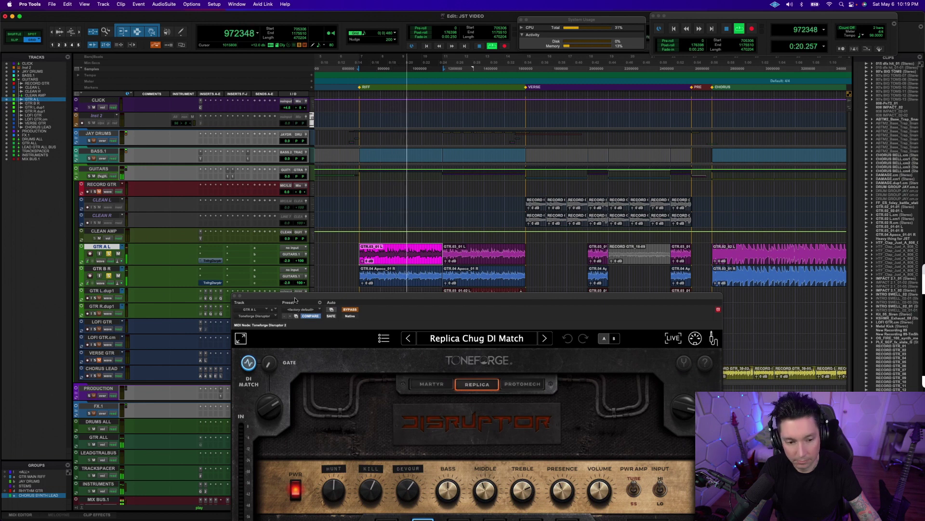
{"action": "left_click_drag", "start_coordinate": [295, 299], "coordinate": [382, 156]}
{"action": "key", "text": "space"}
{"action": "left_click", "coordinate": [201, 258]}
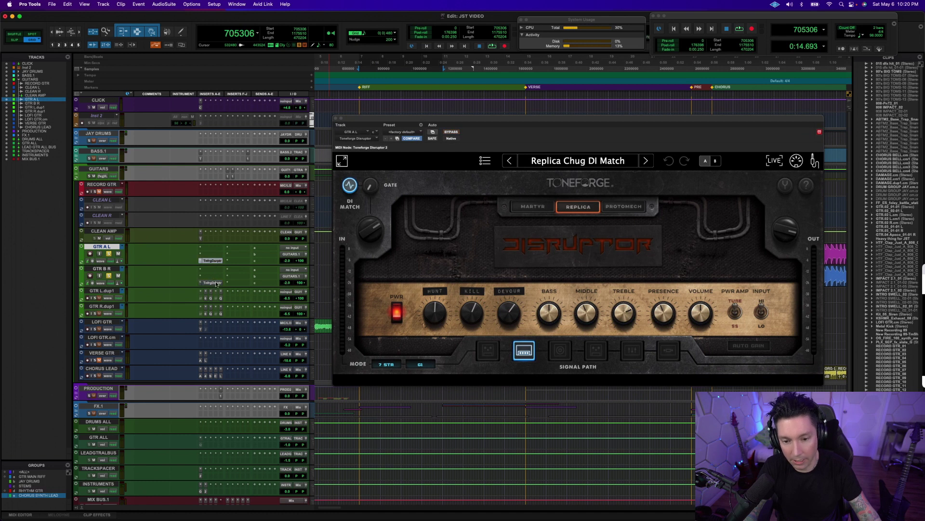
{"action": "left_click", "coordinate": [228, 176]}
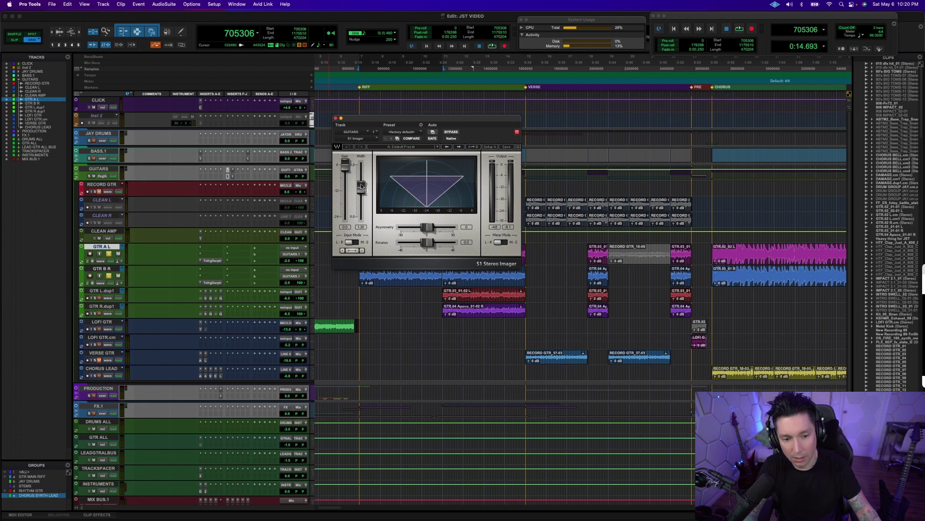
Step: Close S1 Imager, open and close GUITARS' EQ III twice, then reopen and close S1
{"action": "left_click", "coordinate": [335, 118]}
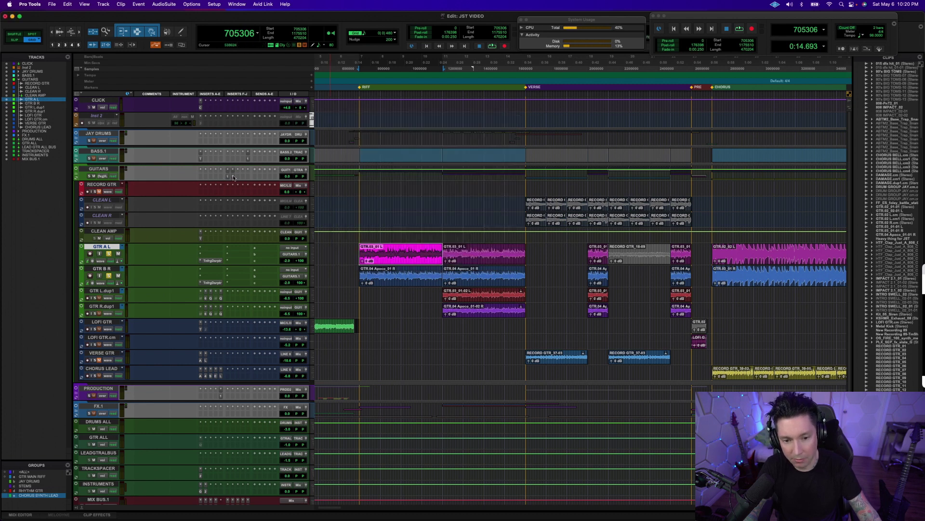
{"action": "left_click", "coordinate": [231, 176]}
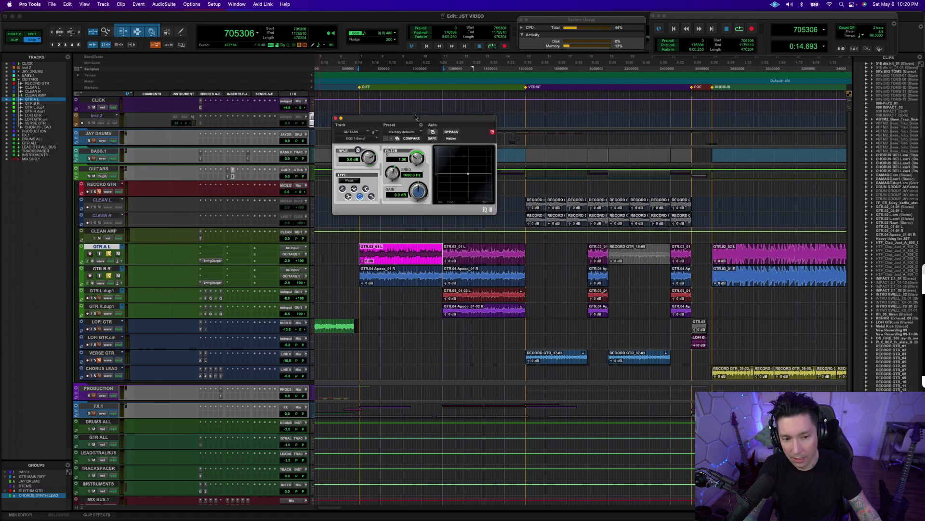
{"action": "left_click", "coordinate": [336, 119]}
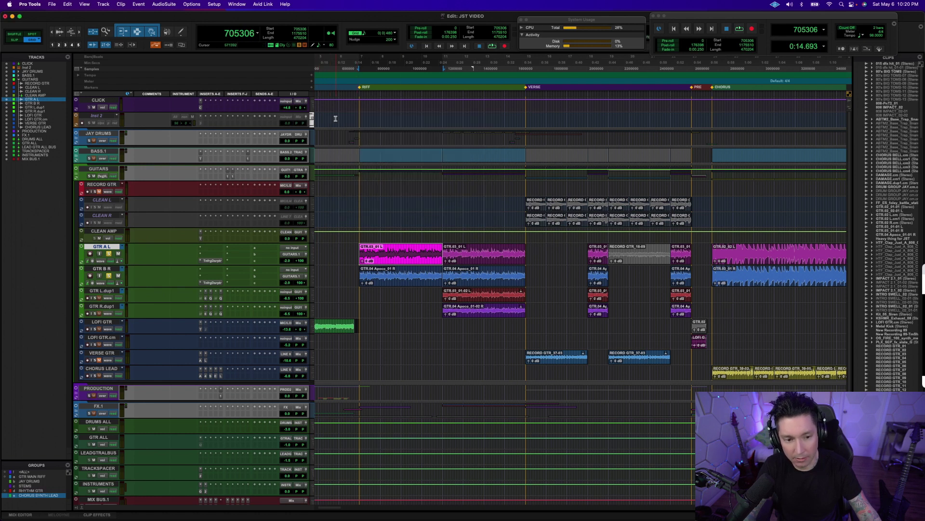
{"action": "left_click", "coordinate": [233, 176]}
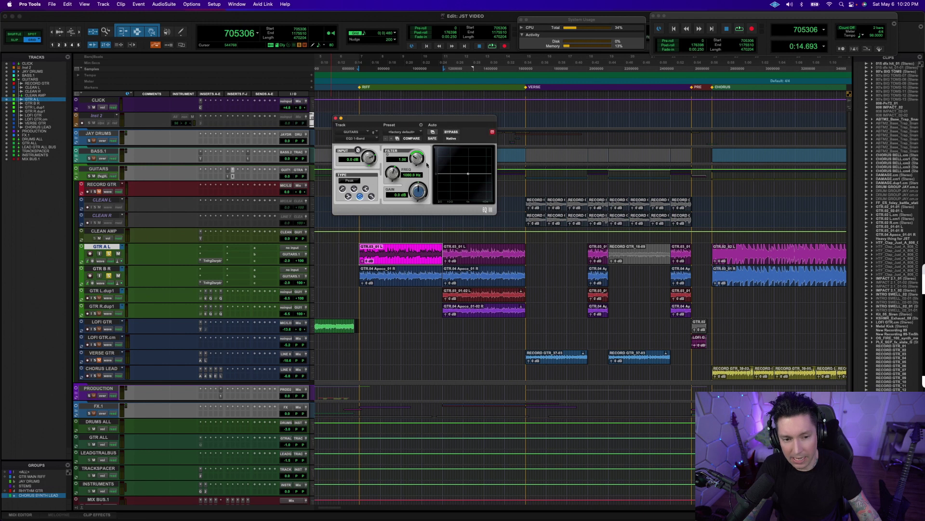
{"action": "left_click", "coordinate": [336, 120]}
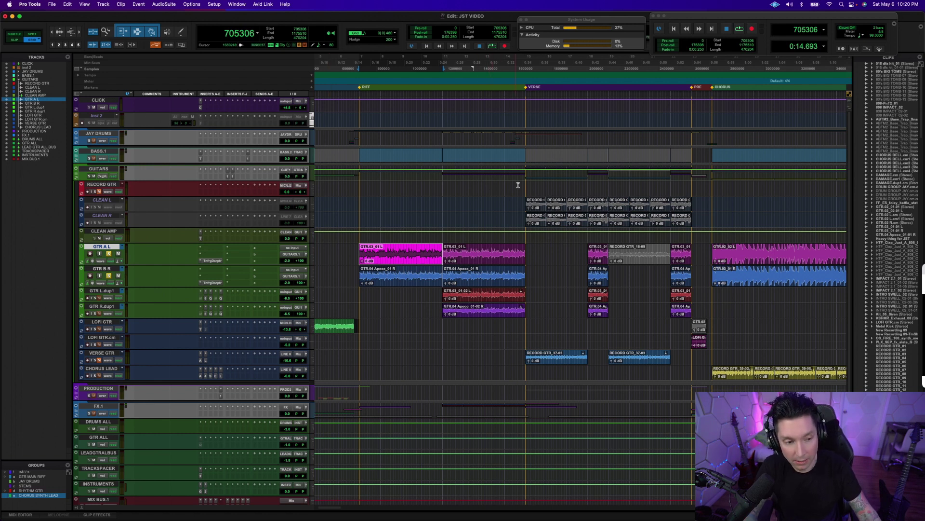
{"action": "left_click", "coordinate": [231, 178]}
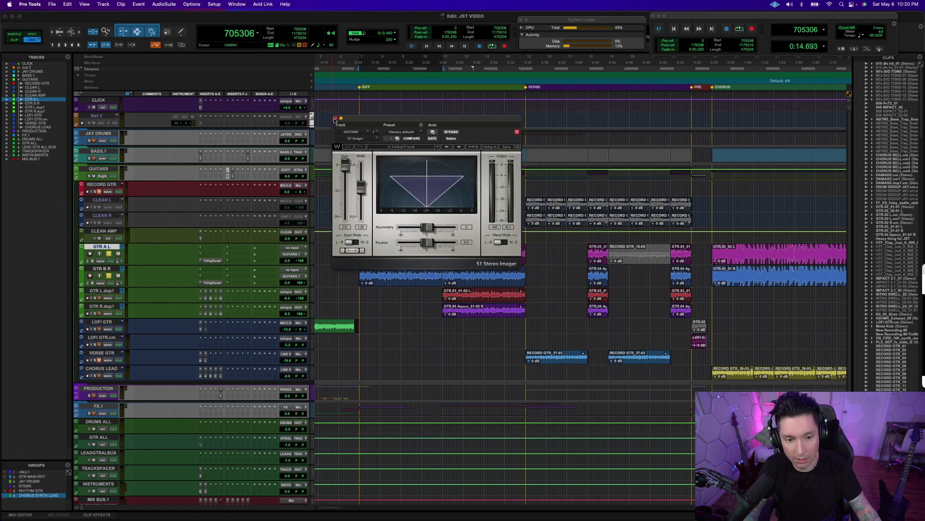
{"action": "left_click", "coordinate": [336, 118]}
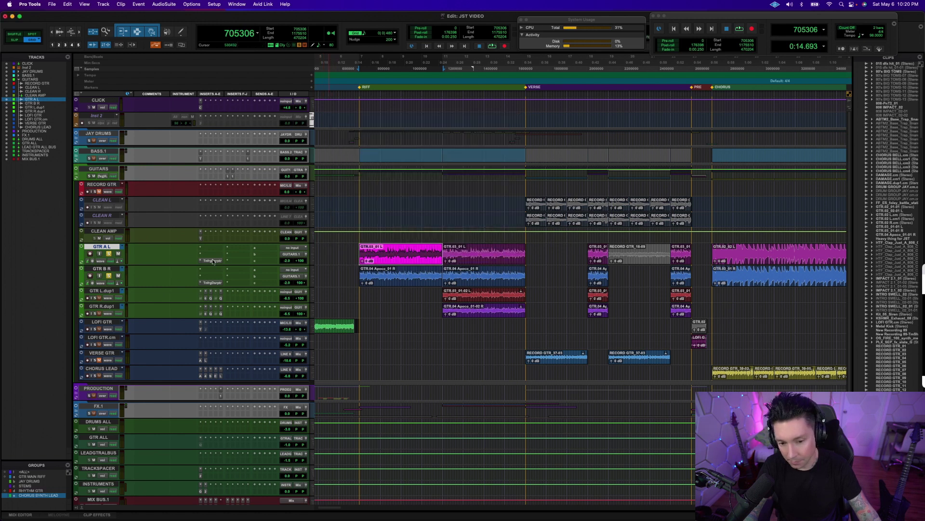
Step: Open GTR A L's Disruptor, try Martyr and Replica, then settle on Protomech with Monolith mode
{"action": "left_click", "coordinate": [212, 261]}
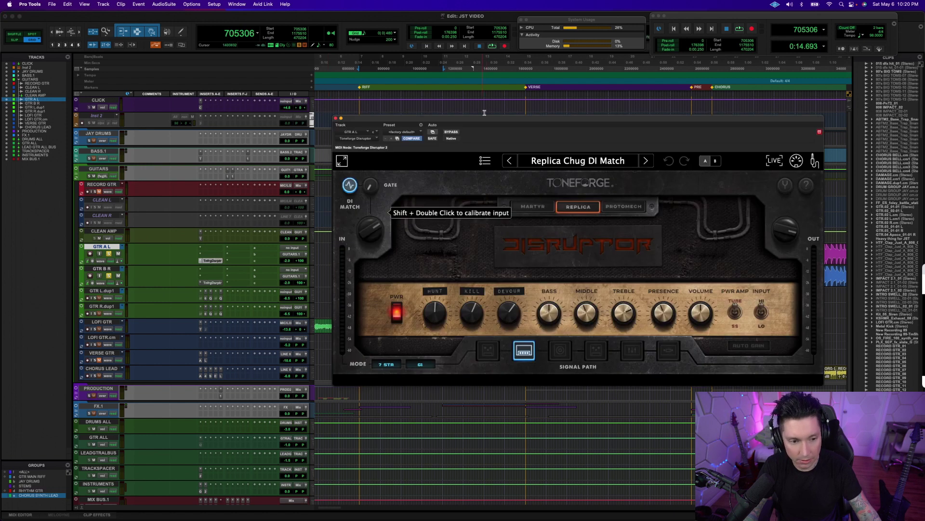
{"action": "left_click_drag", "start_coordinate": [492, 118], "coordinate": [411, 107]}
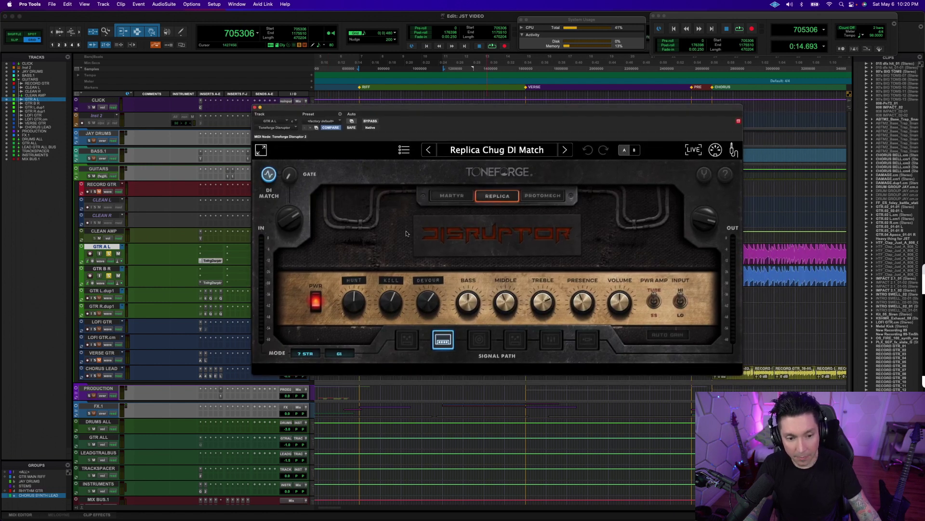
{"action": "left_click", "coordinate": [457, 196]}
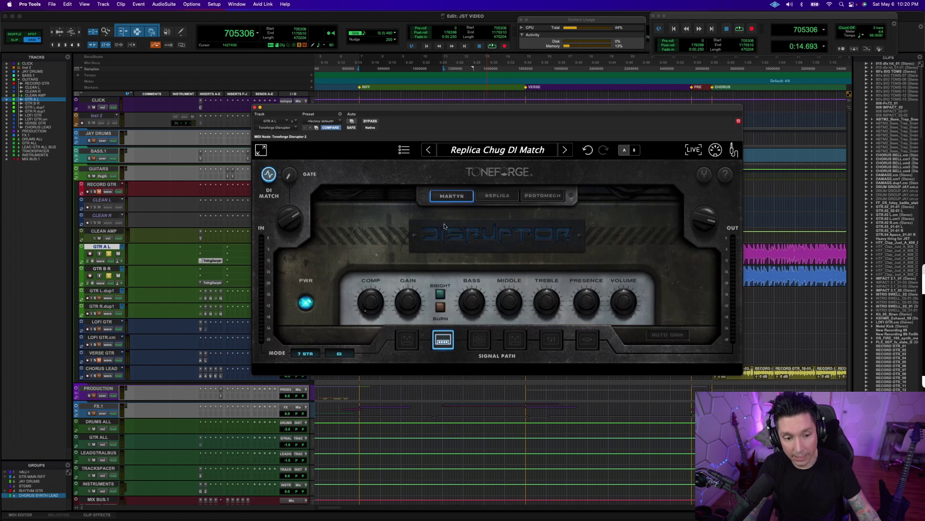
{"action": "left_click", "coordinate": [495, 198]}
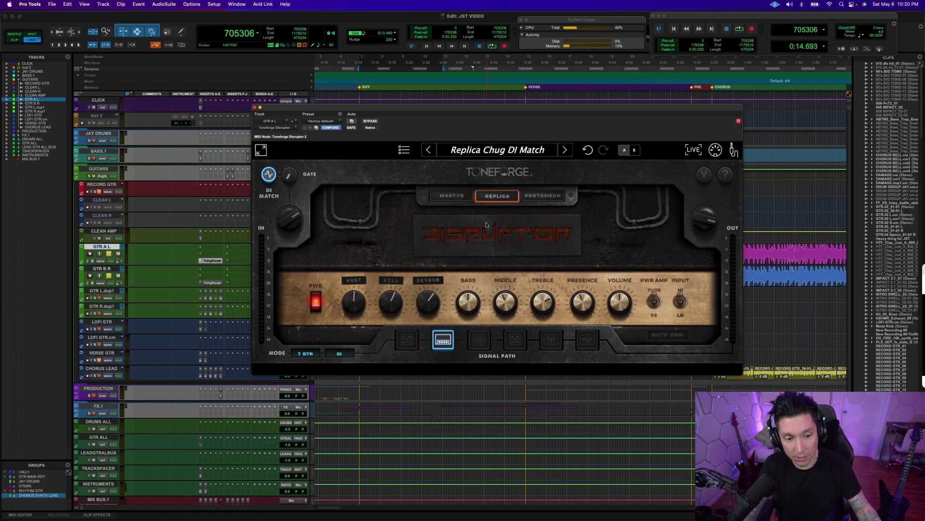
{"action": "left_click", "coordinate": [537, 196]}
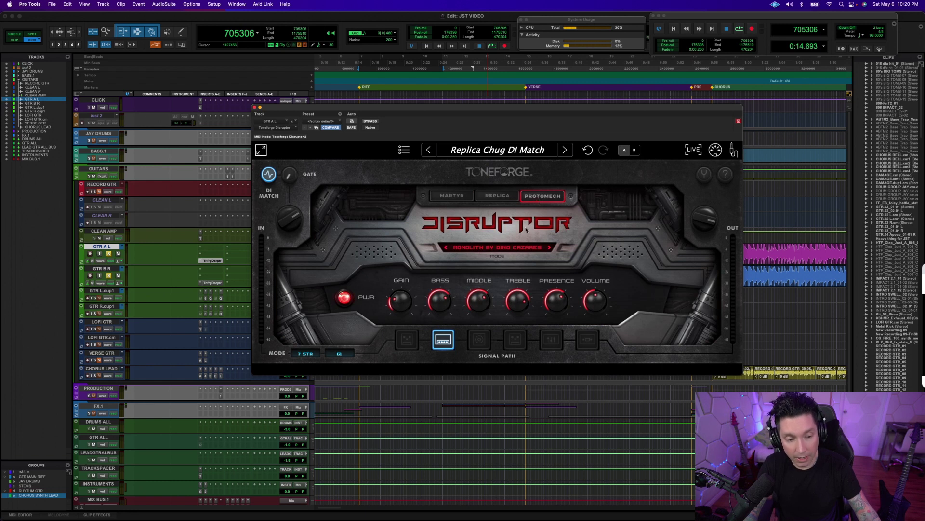
{"action": "left_click", "coordinate": [535, 248]}
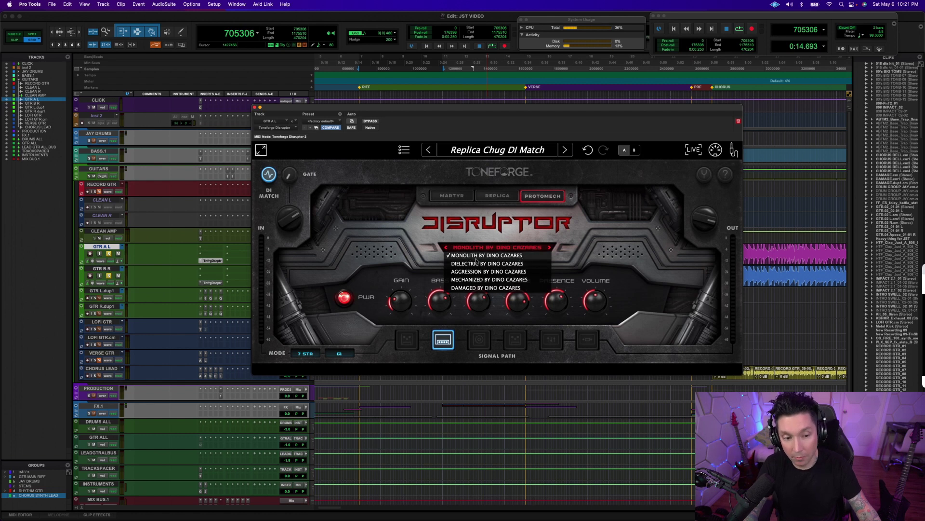
{"action": "left_click", "coordinate": [470, 235]}
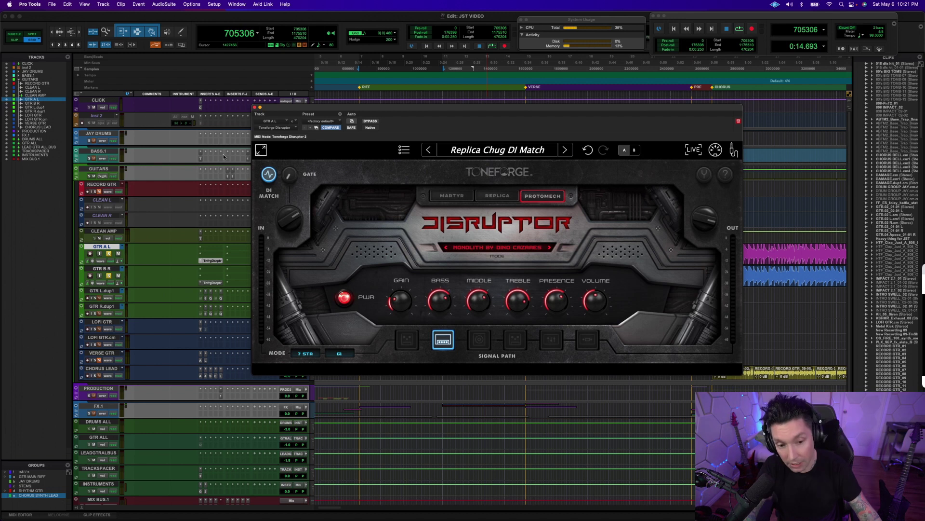
Step: Enable DI Match, revealing its panel with no profile loaded and a spectrum curve
{"action": "left_click", "coordinate": [271, 177]}
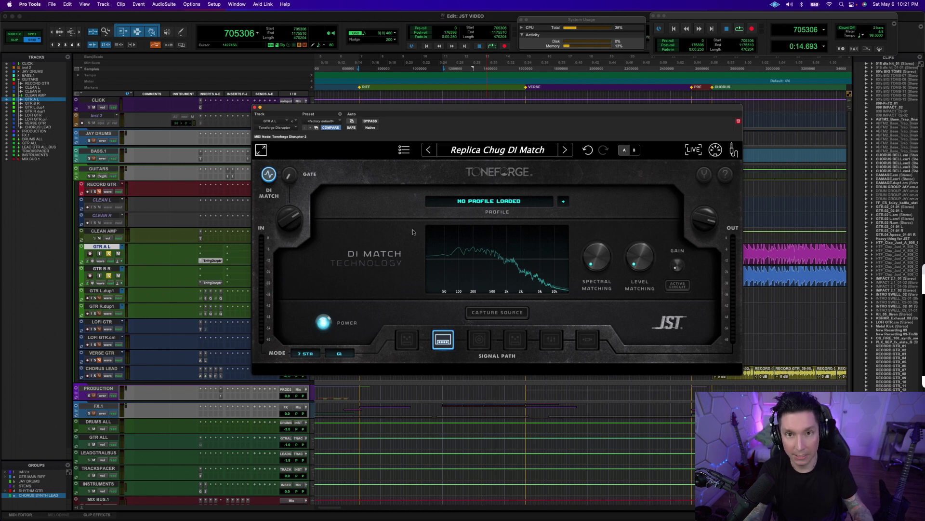
{"action": "mouse_move", "coordinate": [587, 250]}
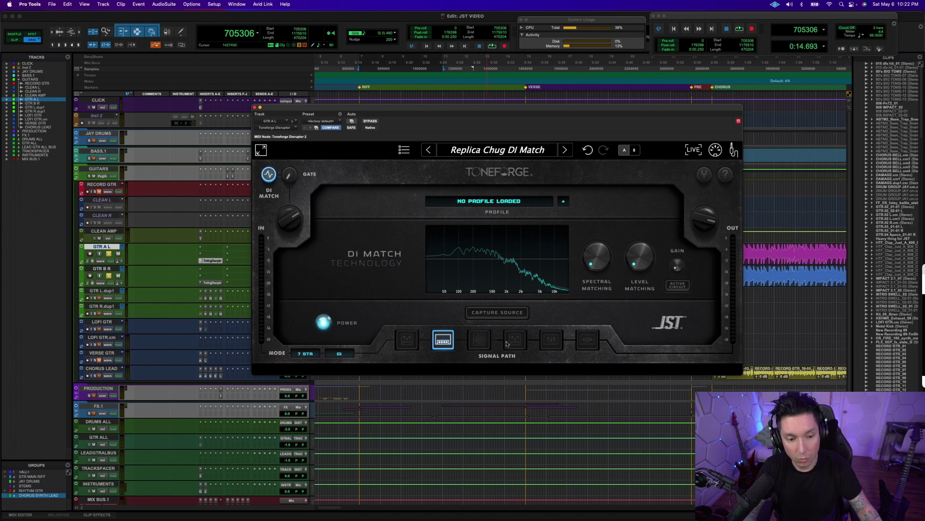
{"action": "left_click", "coordinate": [551, 340]}
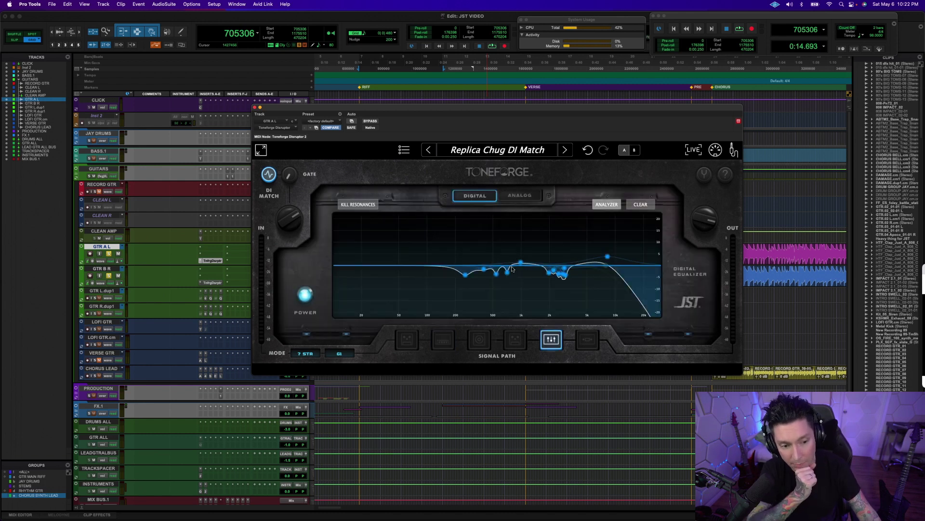
{"action": "left_click", "coordinate": [515, 196]}
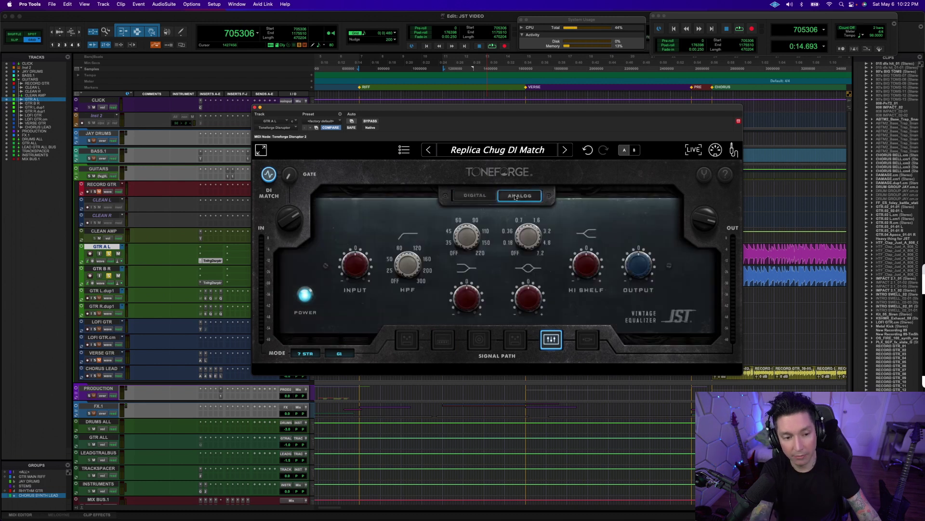
{"action": "mouse_move", "coordinate": [537, 239]}
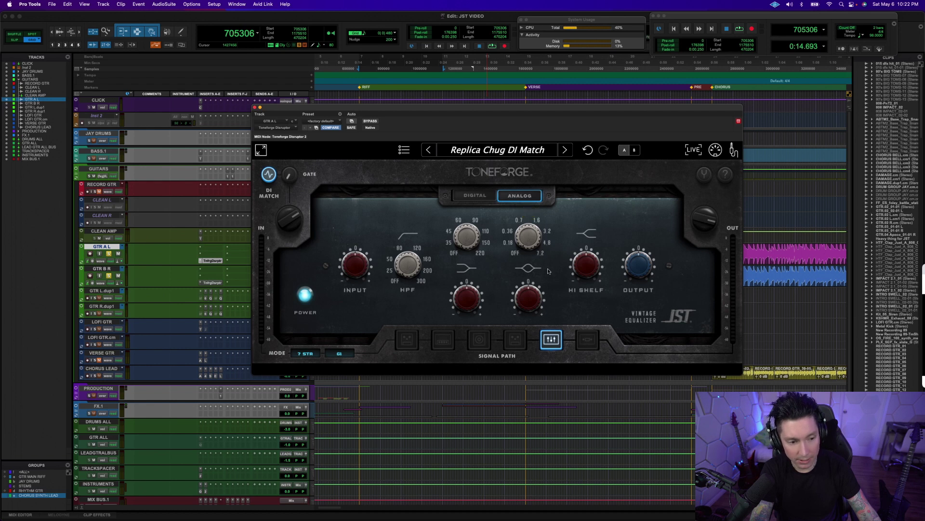
{"action": "left_click", "coordinate": [469, 196]}
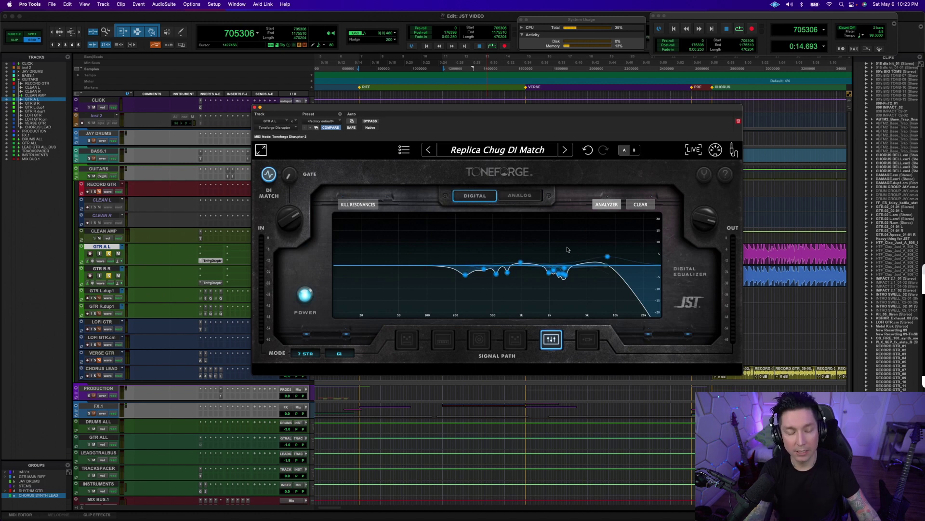
{"action": "left_click_drag", "start_coordinate": [427, 110], "coordinate": [416, 103]}
{"action": "key", "text": "space"}
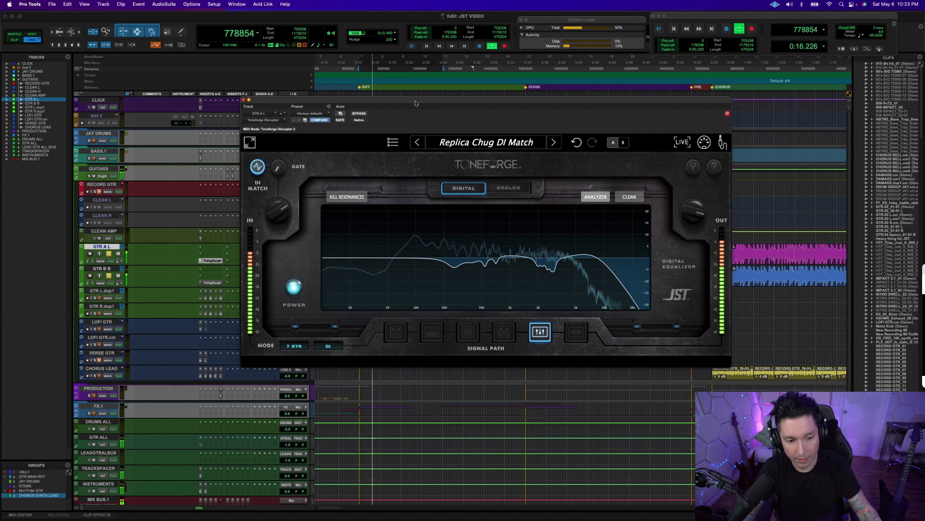
{"action": "key", "text": "space"}
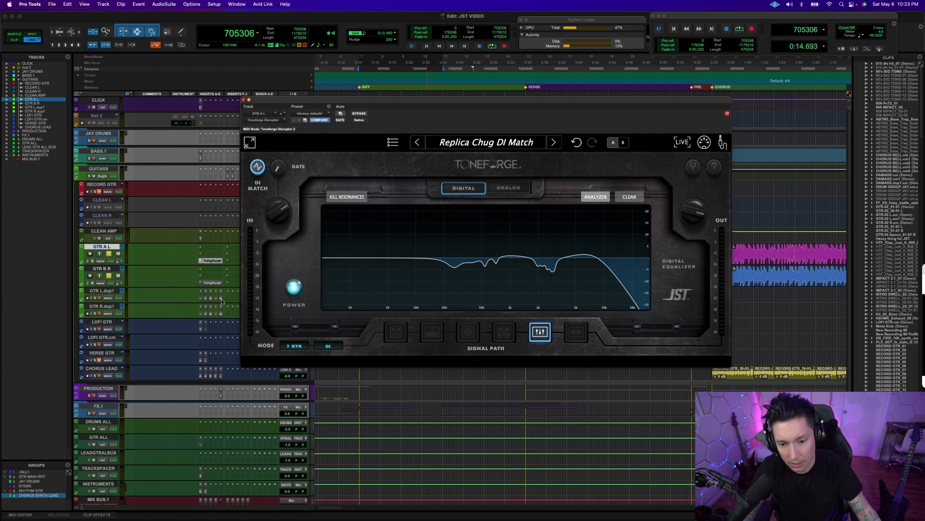
{"action": "mouse_move", "coordinate": [327, 113]}
{"action": "left_mouse_down"}
{"action": "mouse_move", "coordinate": [374, 119]}
{"action": "mouse_move", "coordinate": [451, 155]}
{"action": "mouse_move", "coordinate": [318, 107]}
{"action": "left_mouse_up"}
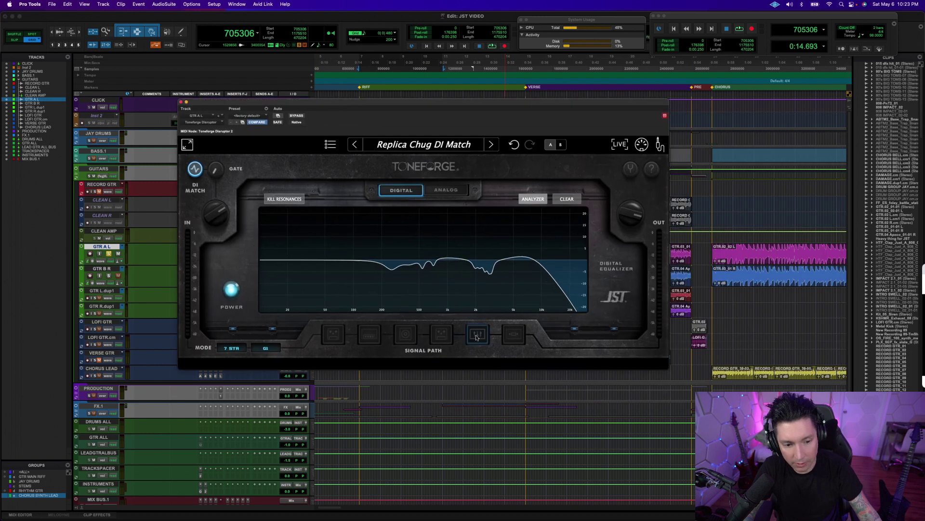
{"action": "key", "text": "space"}
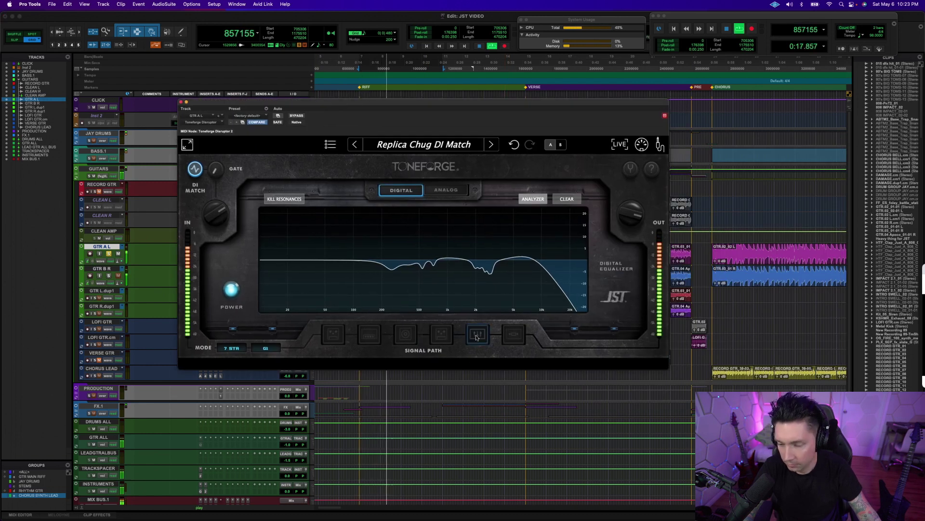
{"action": "key", "text": "space"}
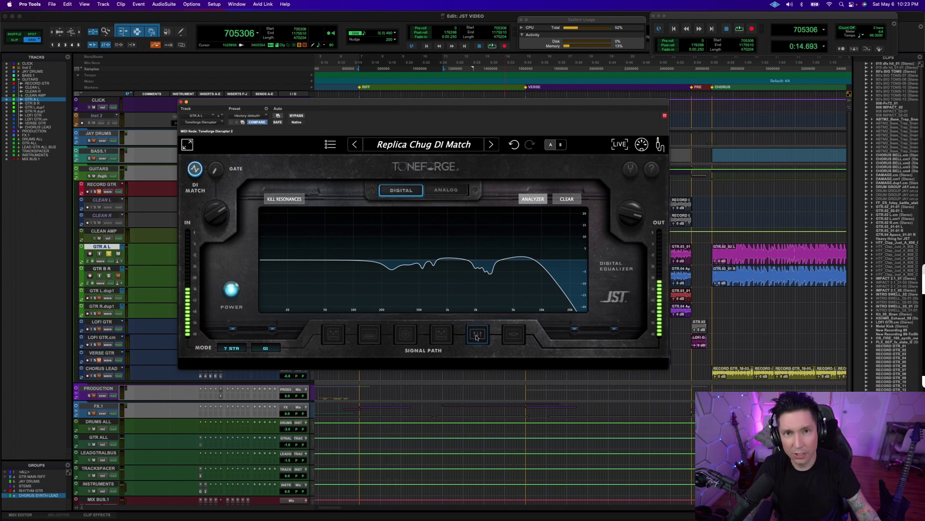
{"action": "mouse_move", "coordinate": [488, 258]}
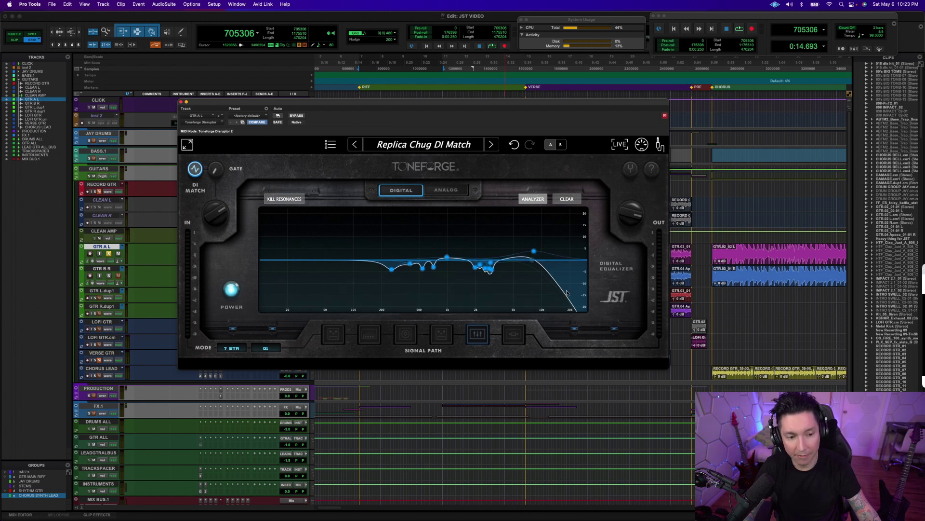
{"action": "key", "text": "space"}
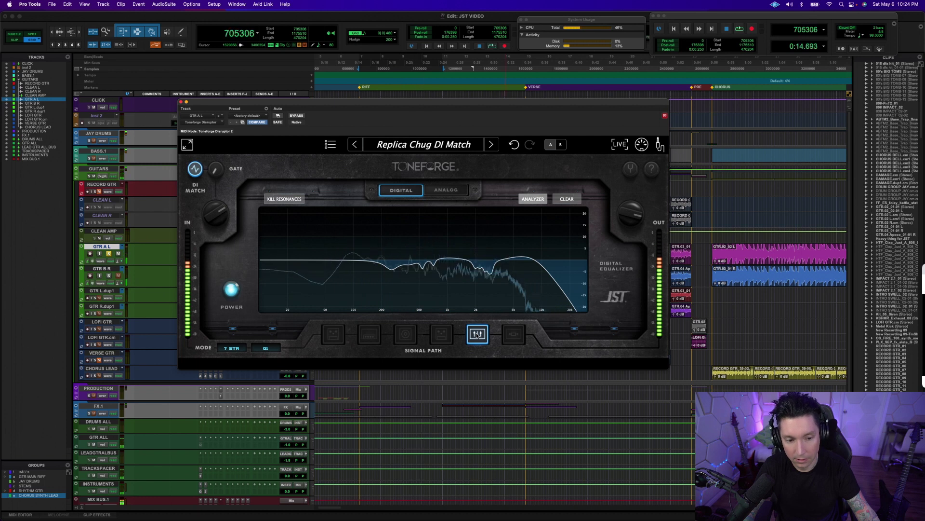
{"action": "key", "text": "space"}
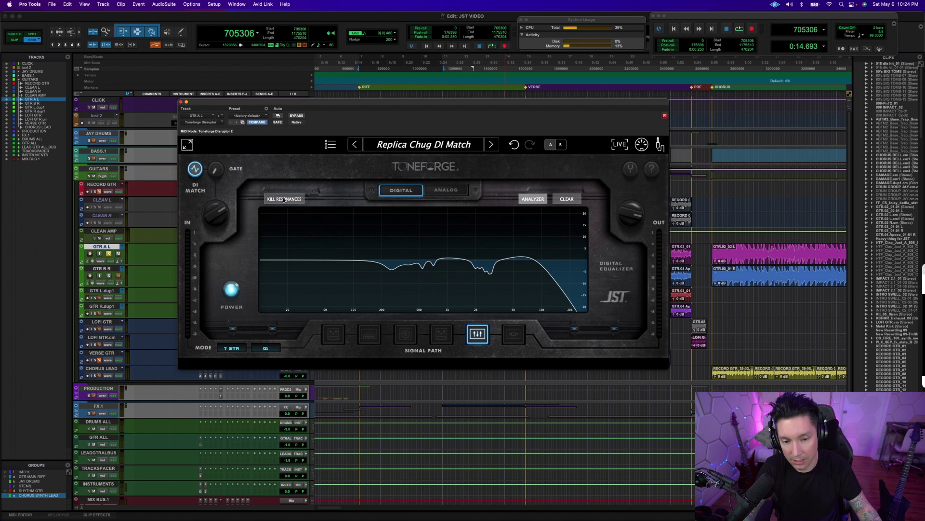
Step: Add a dynamic EQ band at about 97 Hz and pull it down to -2.8 dB
{"action": "left_click", "coordinate": [348, 262]}
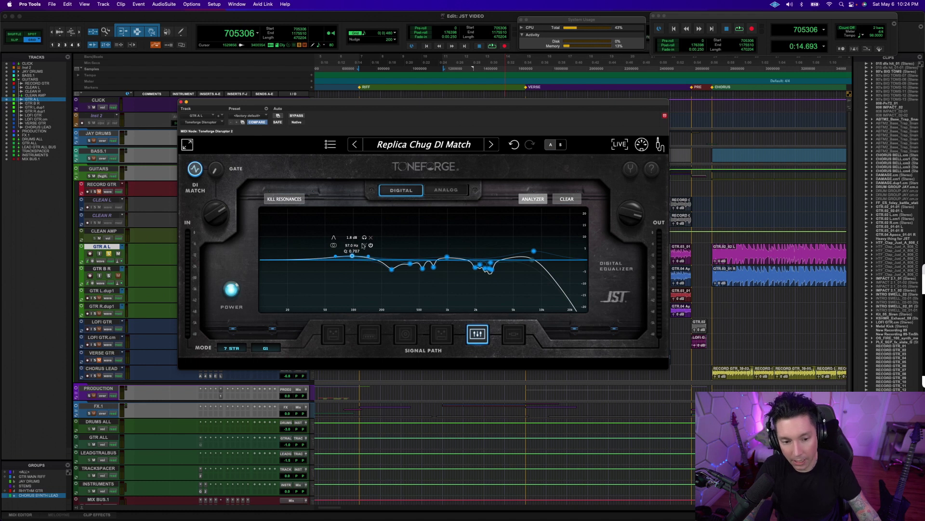
{"action": "left_click", "coordinate": [364, 245]}
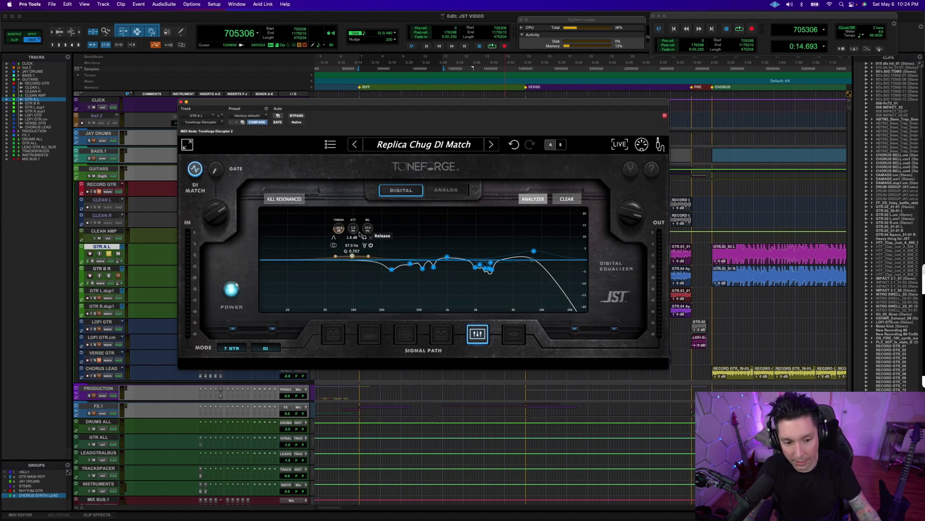
{"action": "mouse_move", "coordinate": [352, 255]}
{"action": "left_mouse_down"}
{"action": "mouse_move", "coordinate": [353, 268]}
{"action": "mouse_move", "coordinate": [480, 251]}
{"action": "mouse_move", "coordinate": [352, 242]}
{"action": "left_mouse_up"}
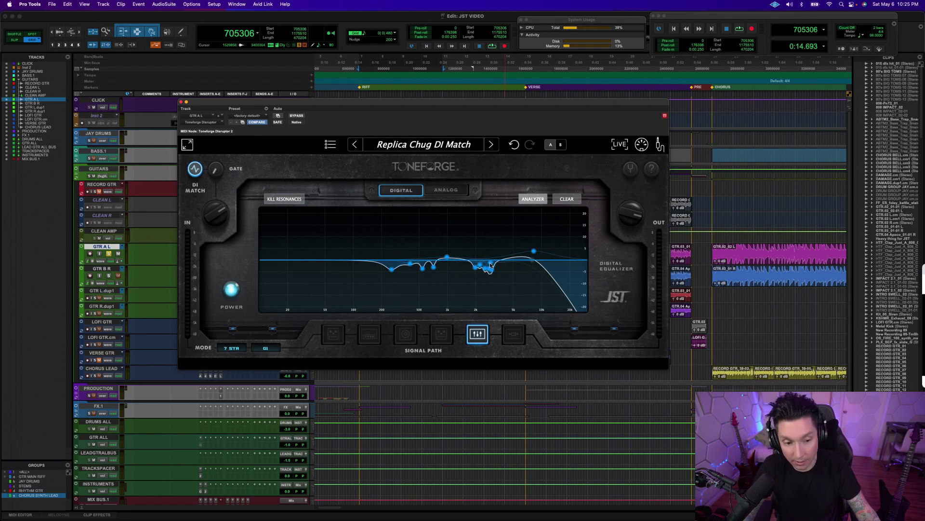
Step: Audition the guitar through ToneForge's low-end compressor and limiter section
{"action": "left_click", "coordinate": [514, 335]}
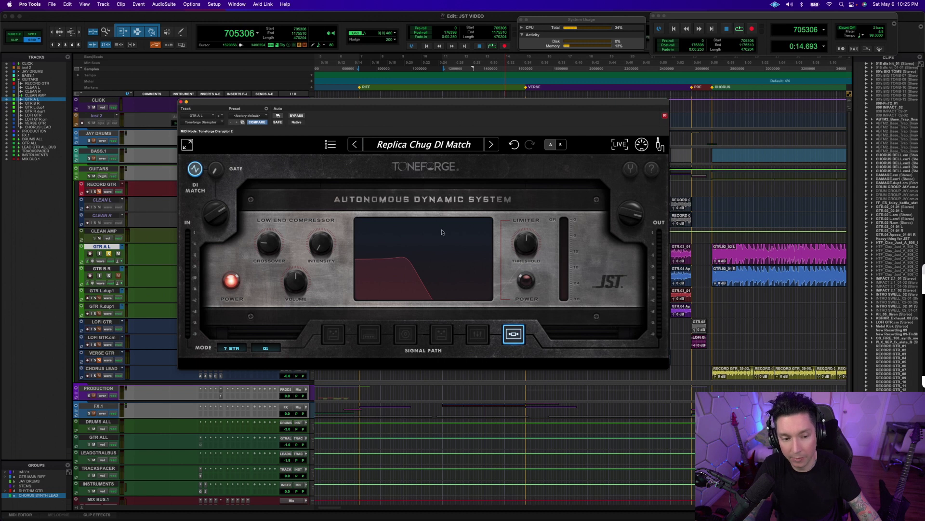
{"action": "mouse_move", "coordinate": [522, 243]}
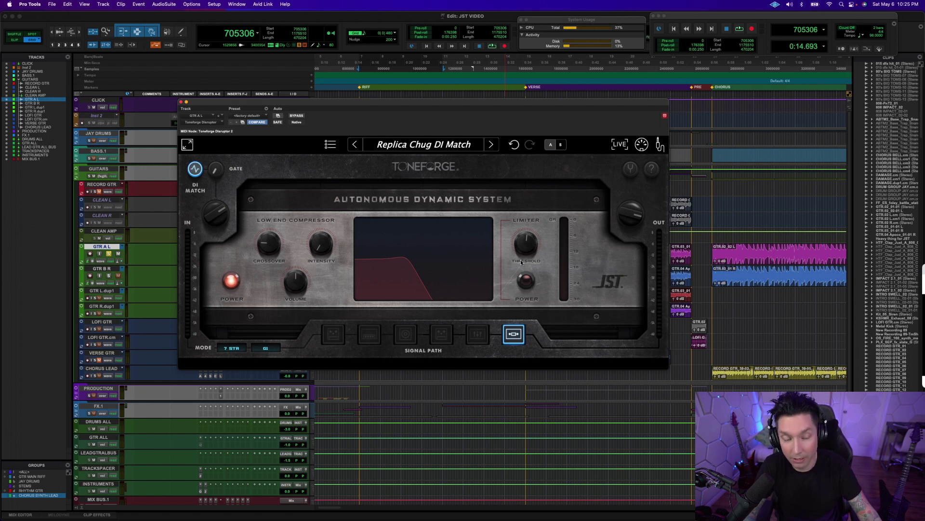
{"action": "key", "text": "space"}
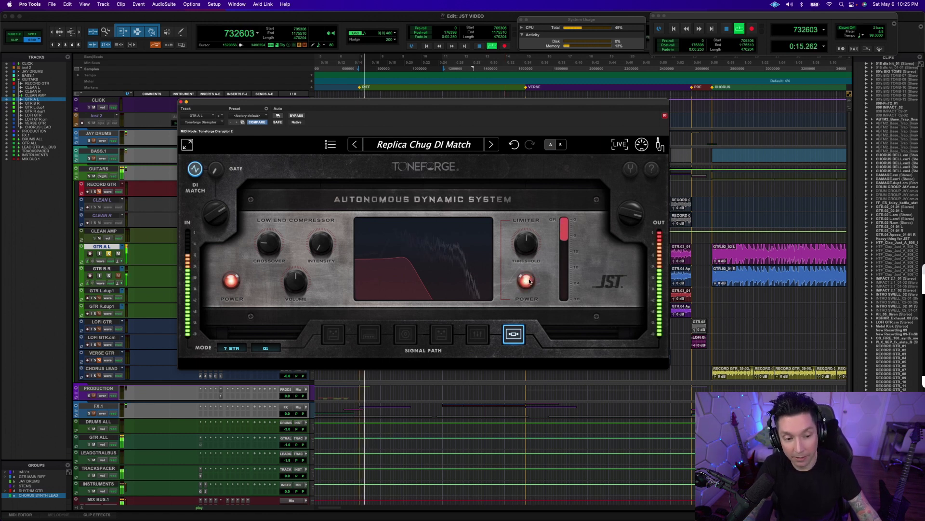
{"action": "key", "text": "space"}
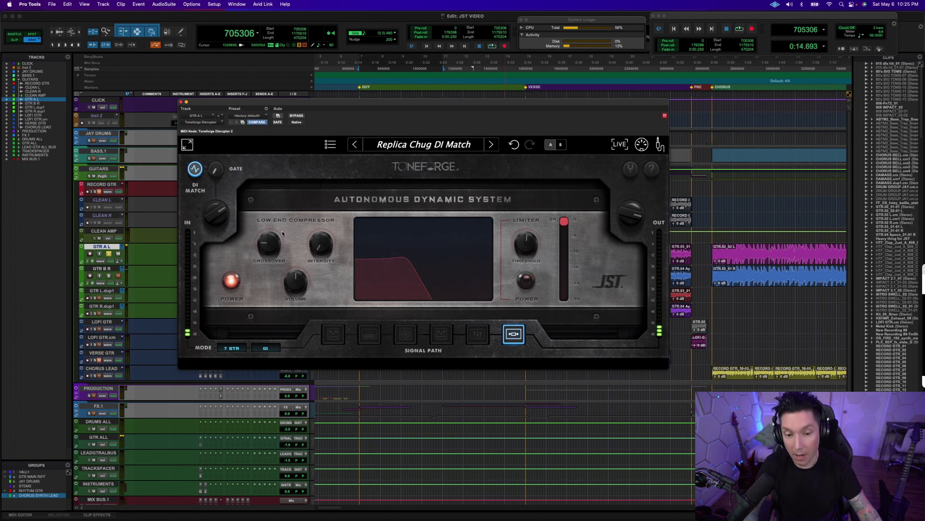
Step: Raise low-end compression Intensity to 28%, compare during playback, then return to the Disruptor amp head
{"action": "mouse_move", "coordinate": [263, 248]}
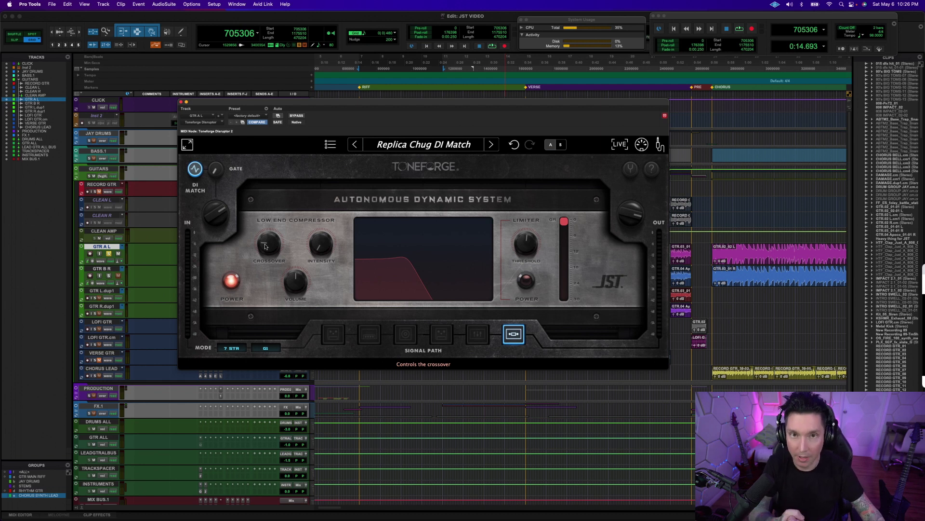
{"action": "mouse_move", "coordinate": [327, 254]}
{"action": "key", "text": "space"}
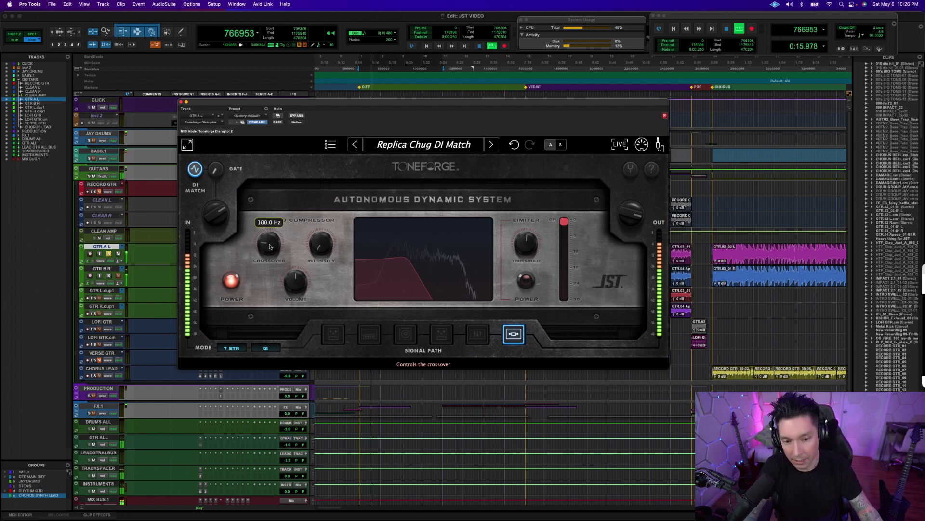
{"action": "left_click_drag", "start_coordinate": [316, 248], "coordinate": [310, 241]}
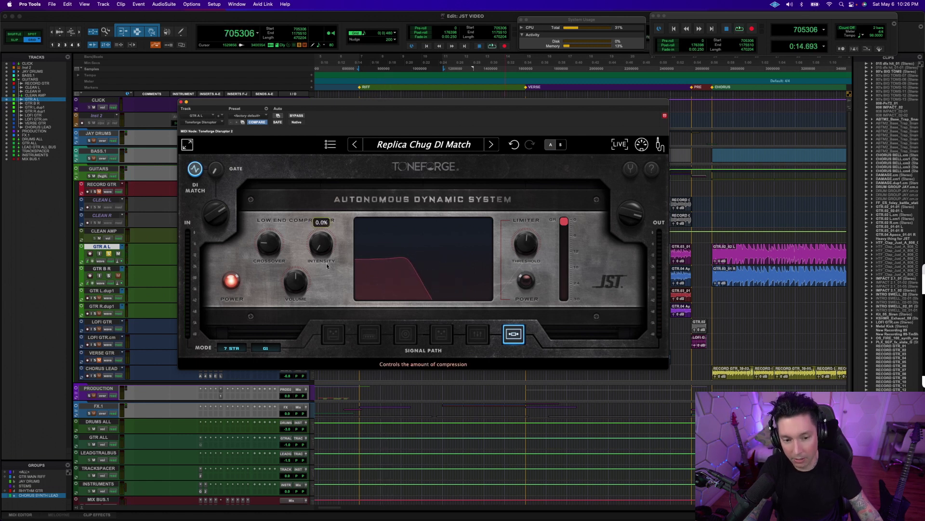
{"action": "key", "text": "space"}
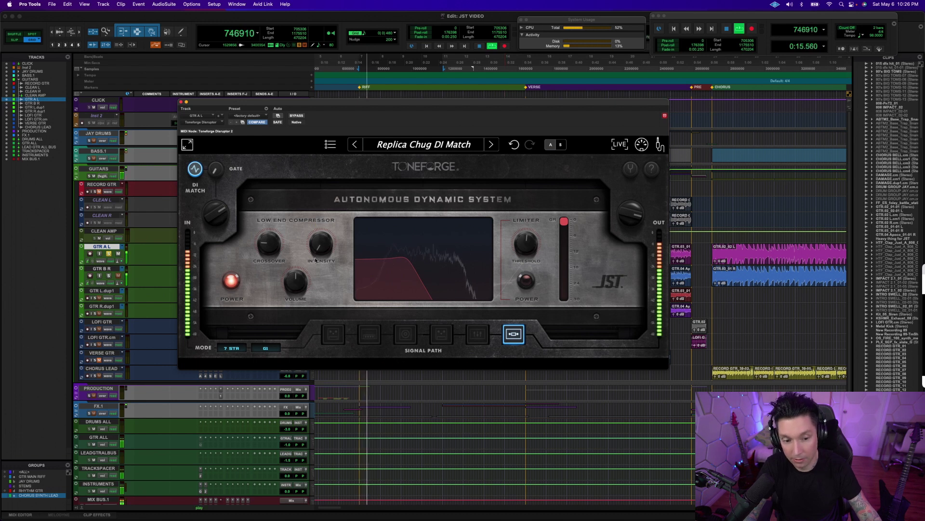
{"action": "key", "text": "space"}
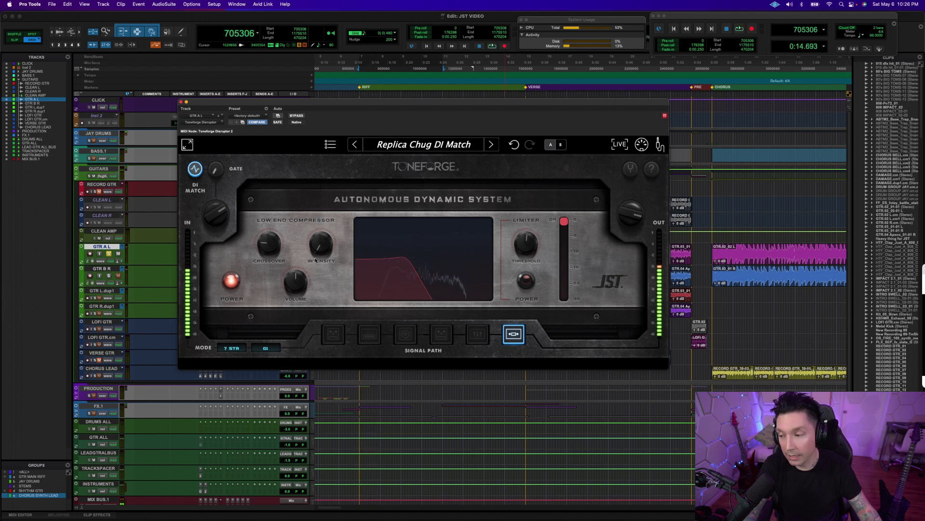
{"action": "mouse_move", "coordinate": [318, 250]}
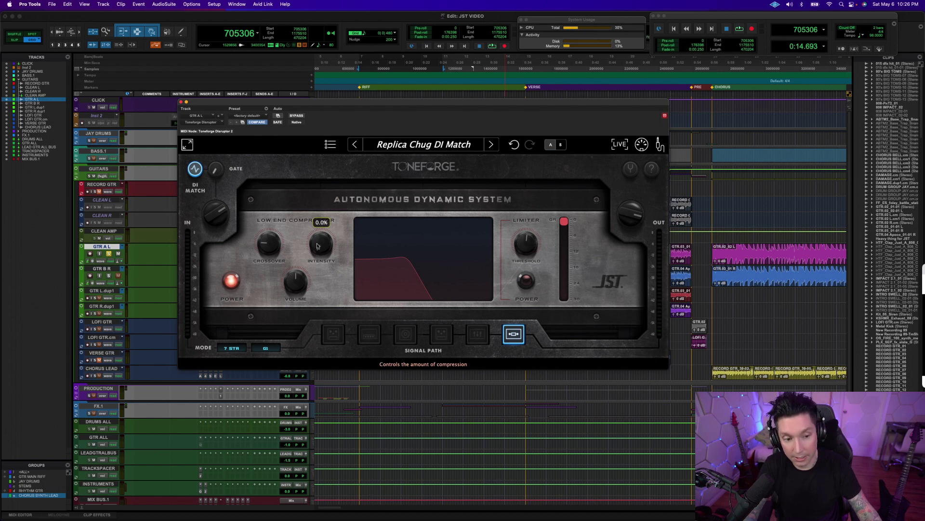
{"action": "left_click", "coordinate": [370, 334]}
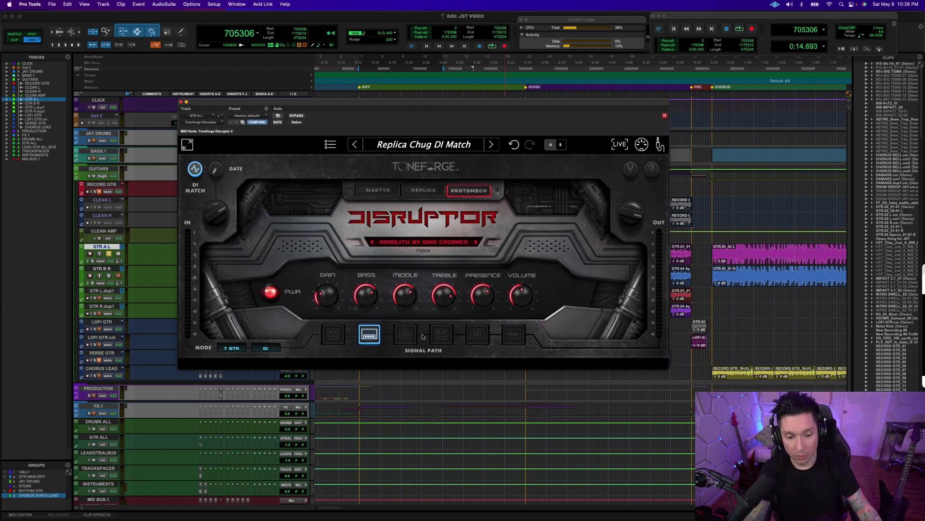
Step: Review the pedal and digital EQ stages during playback, then close the amp plugin window
{"action": "left_click", "coordinate": [438, 336]}
{"action": "left_click", "coordinate": [477, 335]}
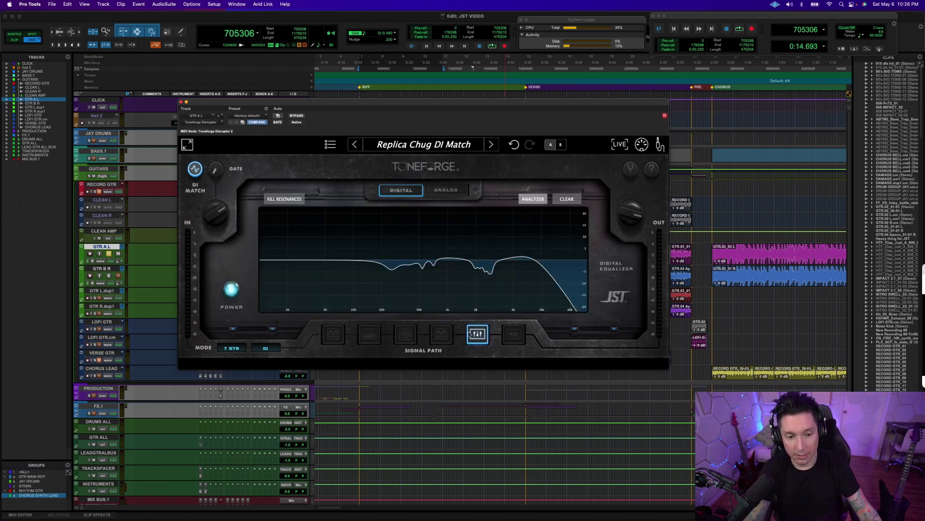
{"action": "left_click_drag", "start_coordinate": [204, 103], "coordinate": [358, 107]}
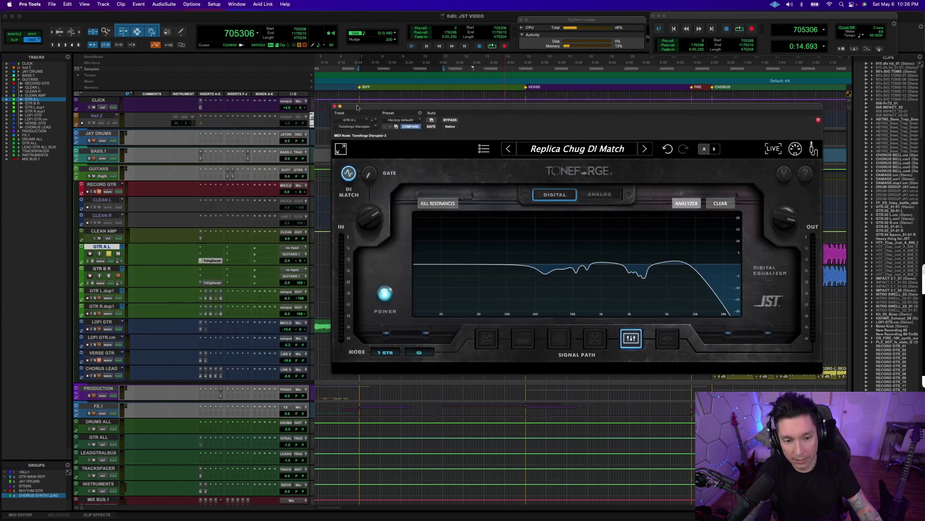
{"action": "left_click", "coordinate": [301, 262]}
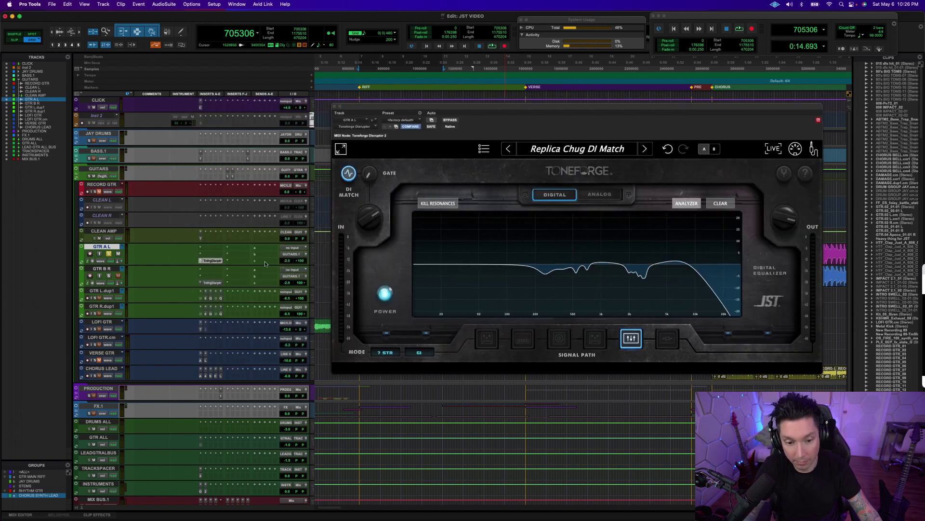
{"action": "key", "text": "space"}
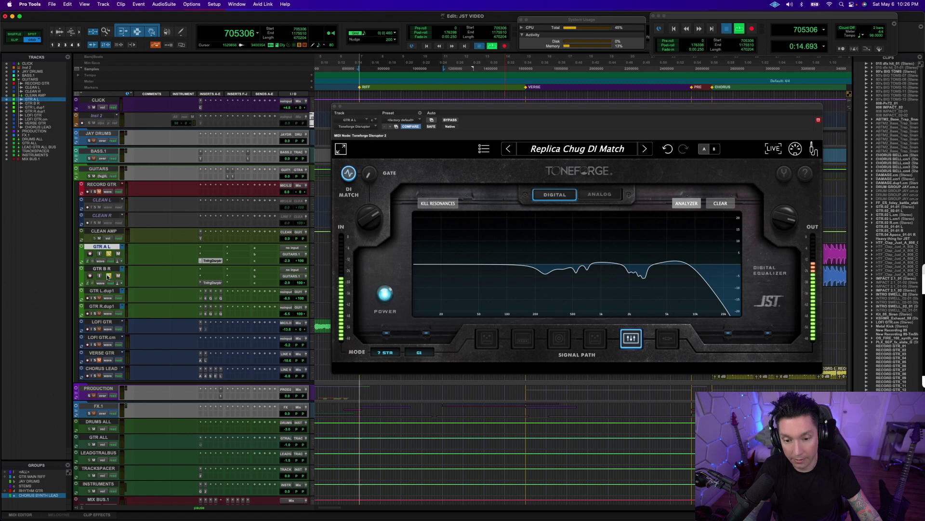
{"action": "left_click_drag", "start_coordinate": [461, 105], "coordinate": [462, 137]}
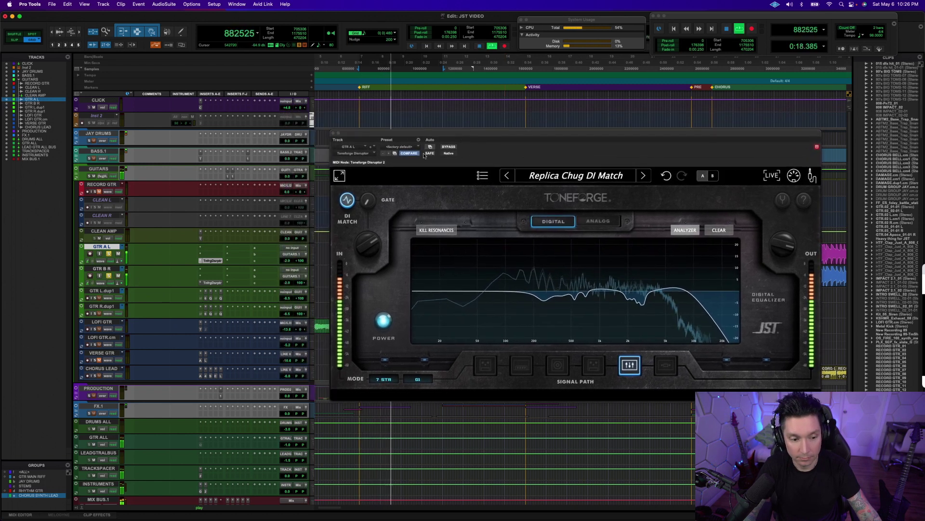
{"action": "key", "text": "space"}
{"action": "left_click", "coordinate": [333, 133]}
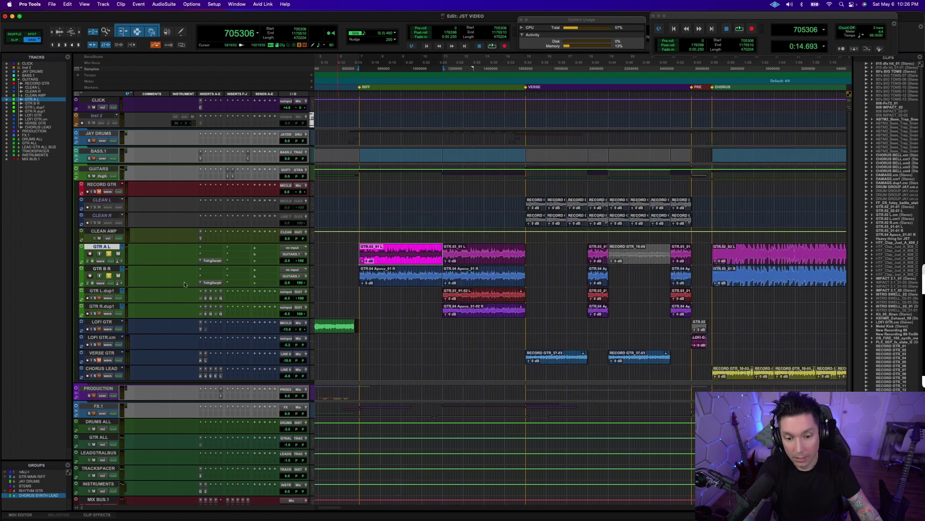
Step: Reopen the GTR A L Disruptor and load User Presets > Monolith Chug DI Match
{"action": "left_click", "coordinate": [212, 261]}
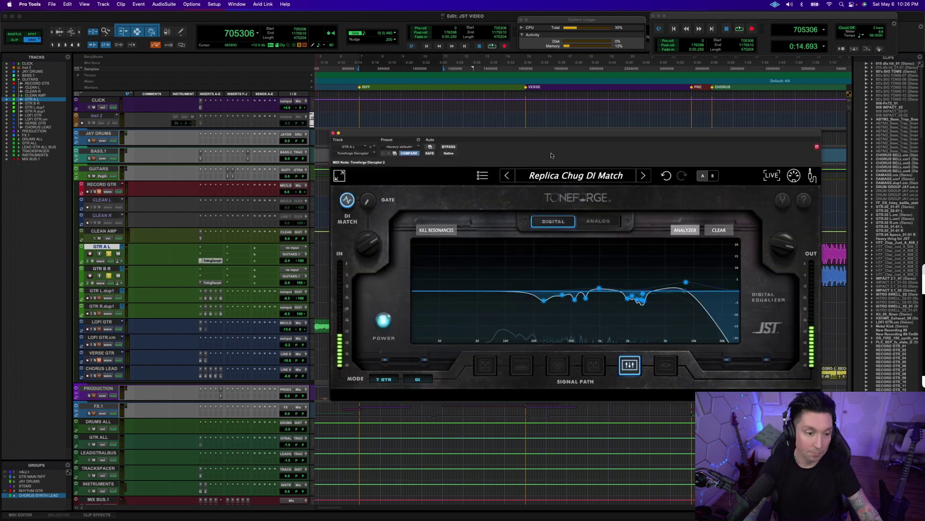
{"action": "left_click", "coordinate": [498, 167]}
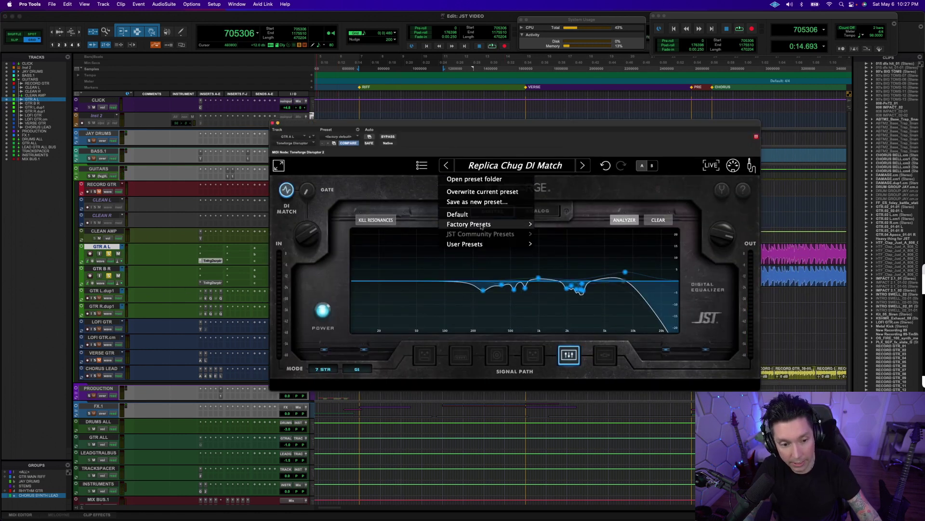
{"action": "mouse_move", "coordinate": [491, 244]}
{"action": "mouse_move", "coordinate": [555, 244]}
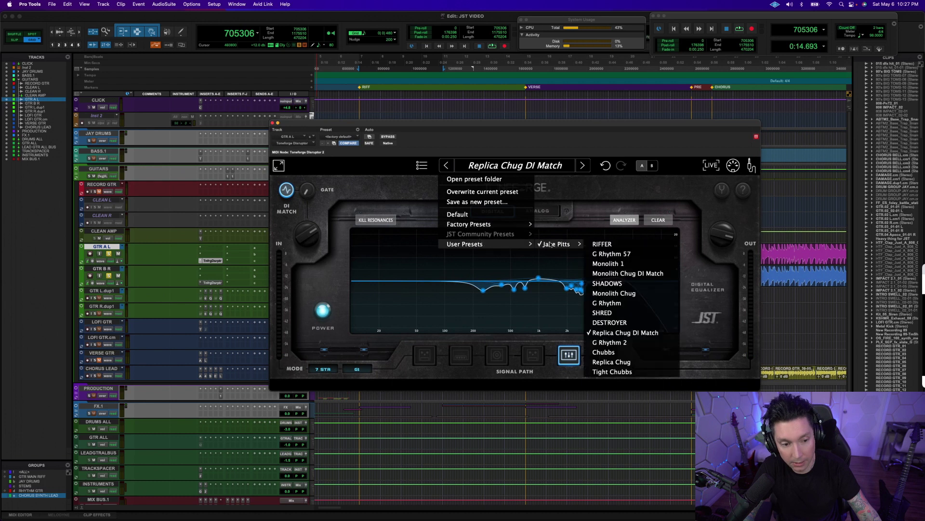
{"action": "left_click", "coordinate": [641, 275]}
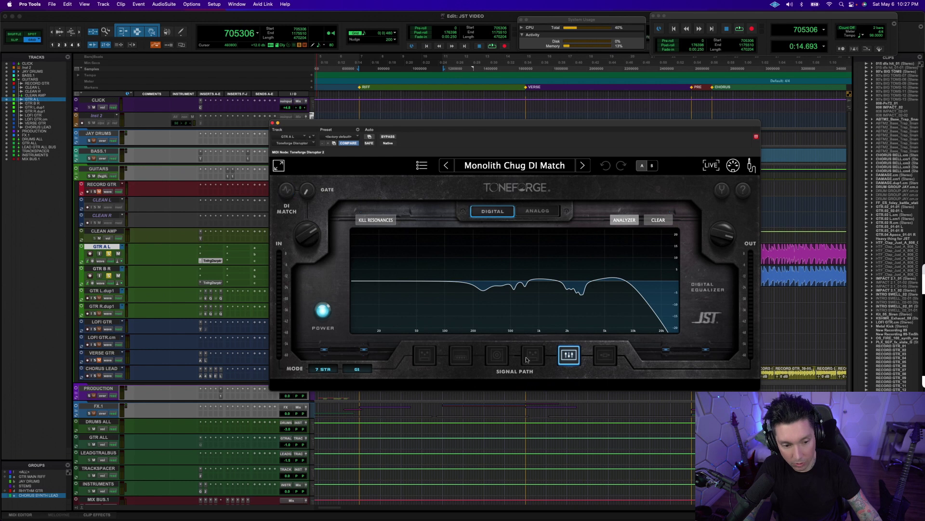
Step: Inspect the preset's DI Match, cabinet and microphone, and Disruptor amp settings, then reposition the window
{"action": "left_click", "coordinate": [286, 191]}
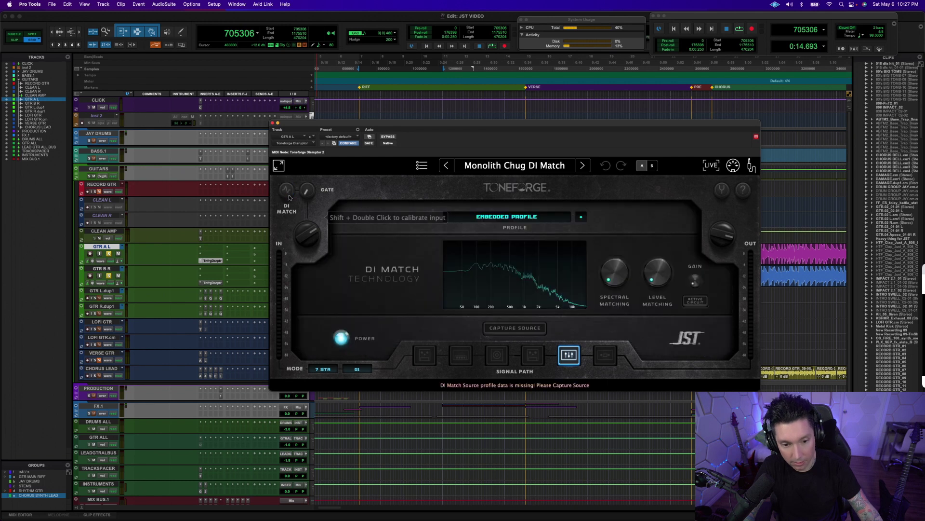
{"action": "left_click", "coordinate": [499, 356]}
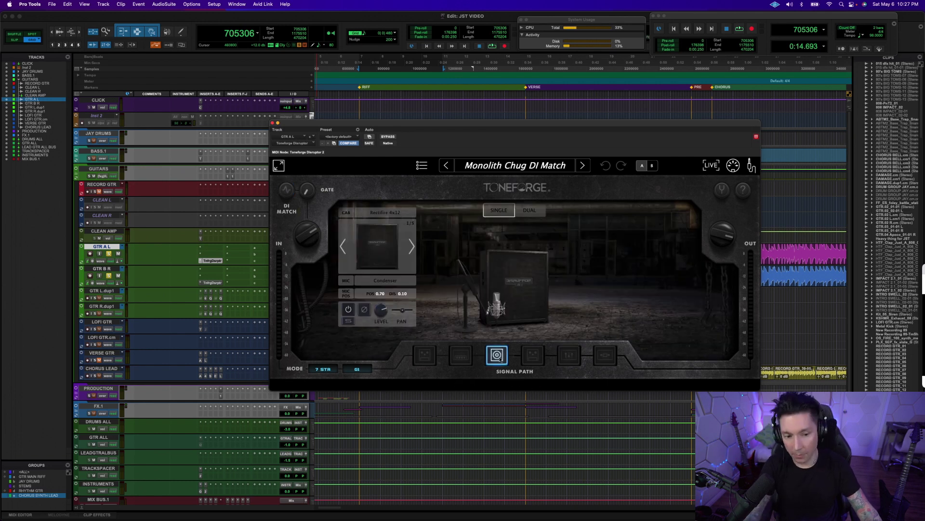
{"action": "left_click", "coordinate": [461, 355]}
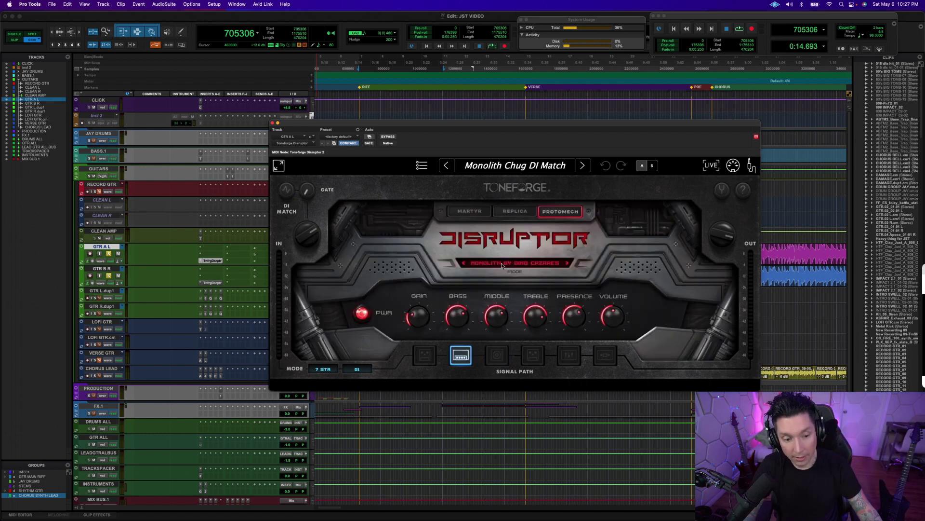
{"action": "left_click_drag", "start_coordinate": [316, 126], "coordinate": [371, 137]}
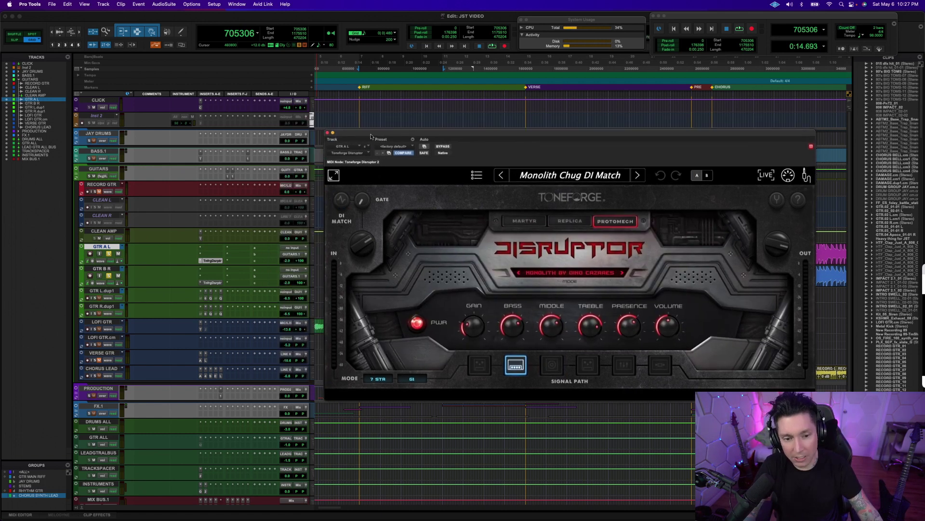
{"action": "left_click", "coordinate": [211, 283]}
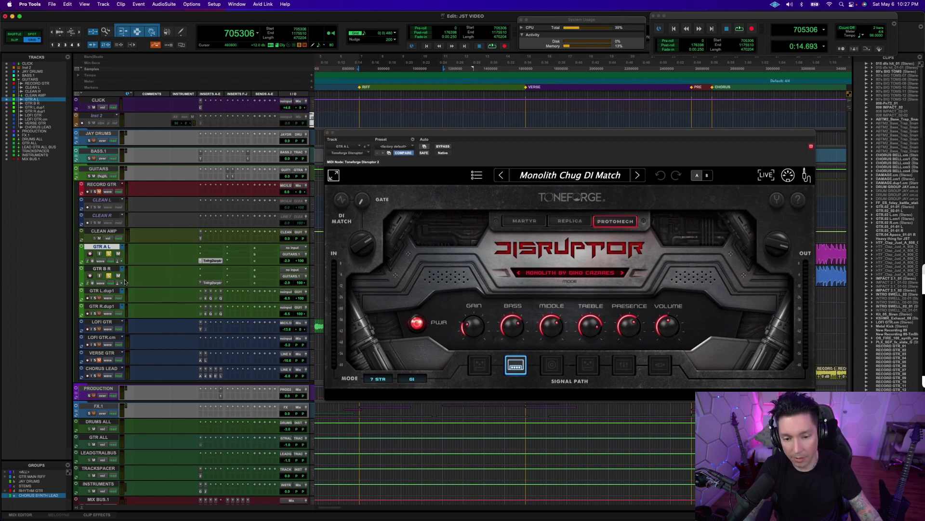
Step: Play back the soloed guitars while repositioning the Disruptor window
{"action": "left_click_drag", "start_coordinate": [410, 134], "coordinate": [385, 125]}
{"action": "key", "text": "space"}
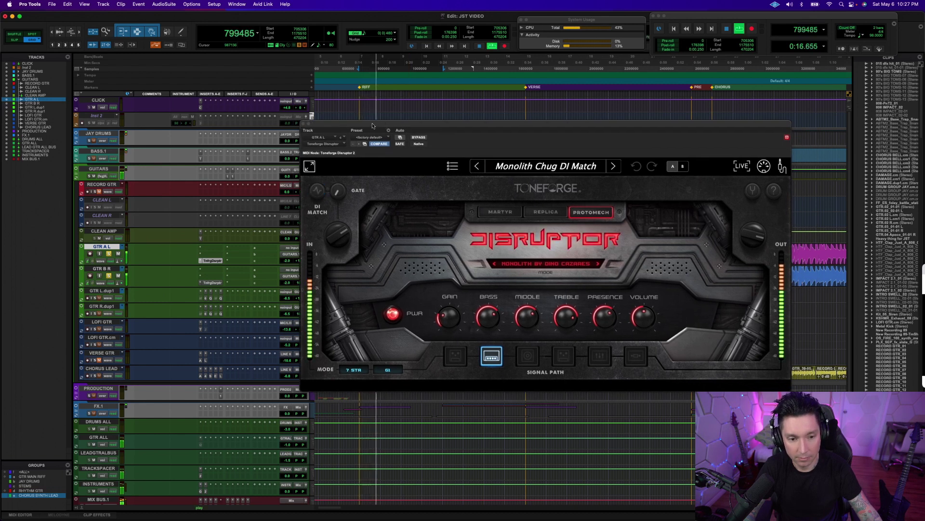
{"action": "left_click_drag", "start_coordinate": [372, 126], "coordinate": [399, 118]}
{"action": "key", "text": "space"}
Step: Unsolo GTR A L and GTR B R, play the full mix, and close the plugin window
{"action": "left_click", "coordinate": [108, 276], "text": "alt"}
{"action": "key", "text": "space"}
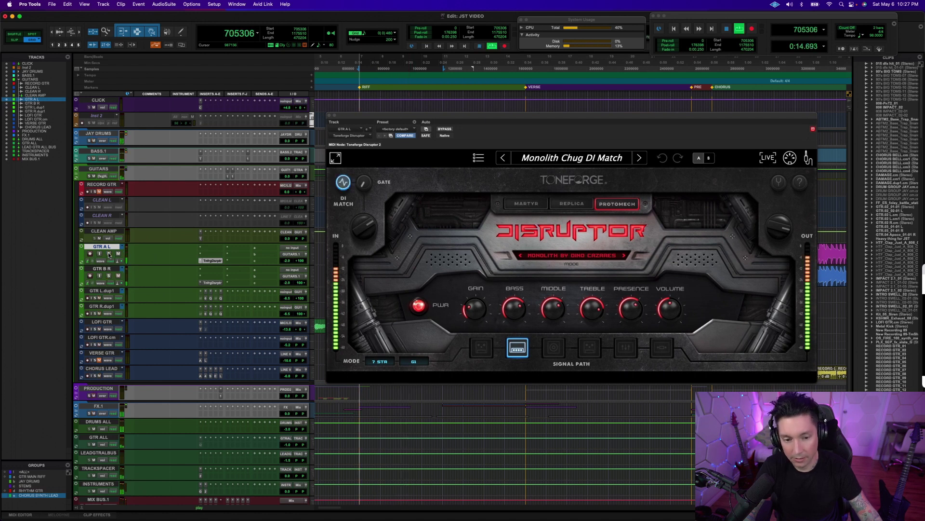
{"action": "left_click_drag", "start_coordinate": [467, 117], "coordinate": [368, 152]}
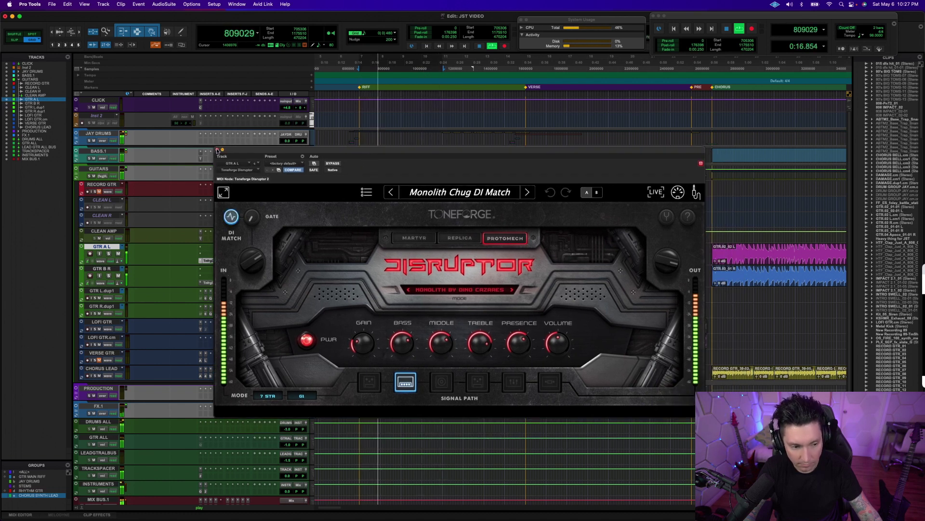
{"action": "key", "text": "super+w"}
{"action": "key", "text": "space"}
{"action": "left_click", "coordinate": [345, 251]}
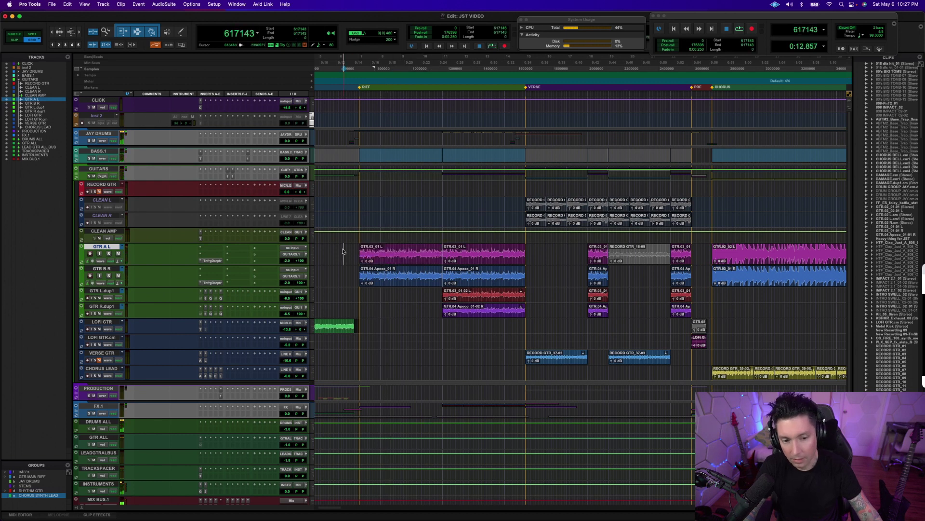
{"action": "scroll", "coordinate": [343, 251], "scroll_direction": "left", "scroll_amount": 2}
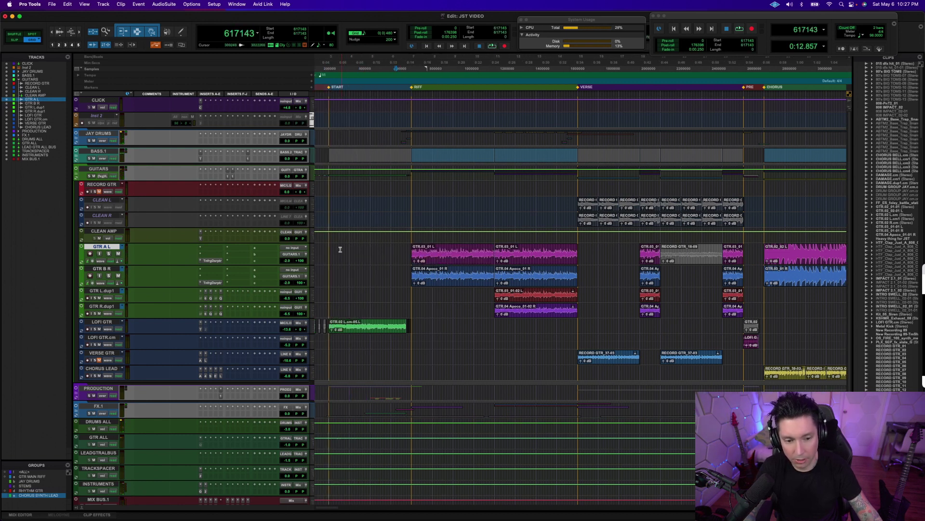
{"action": "left_click", "coordinate": [410, 239]}
{"action": "key", "text": "space"}
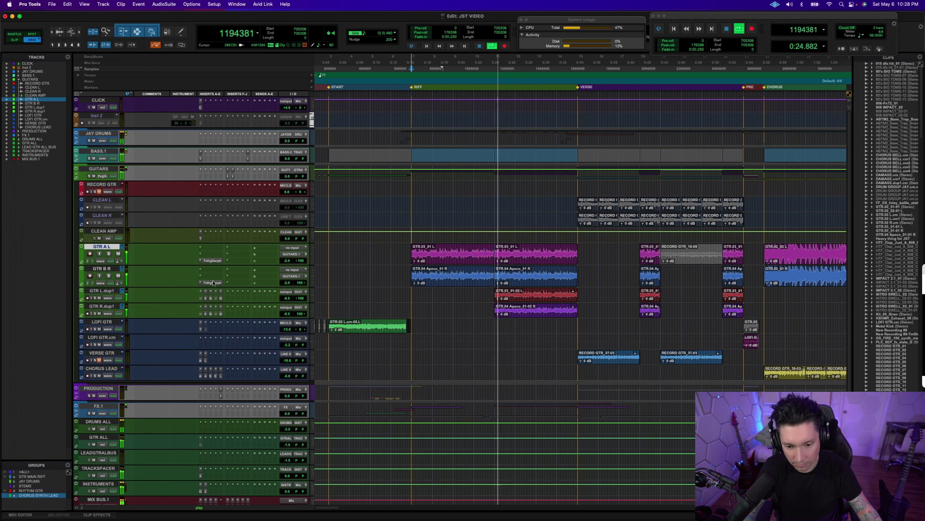
{"action": "key", "text": "space"}
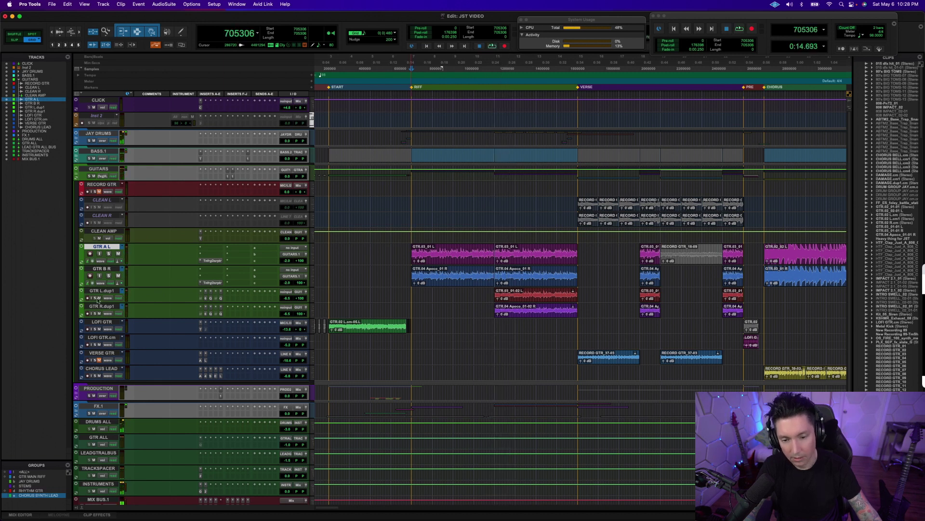
{"action": "left_click", "coordinate": [542, 301]}
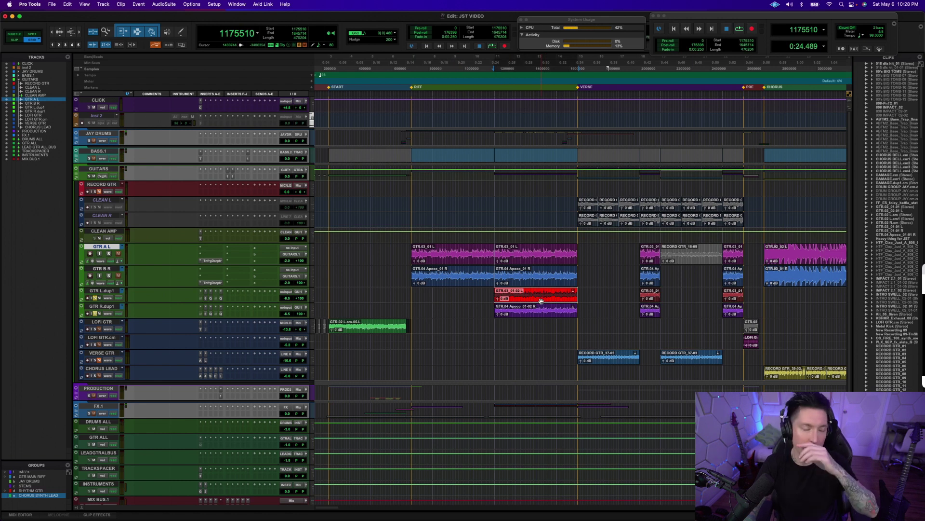
{"action": "key", "text": "space"}
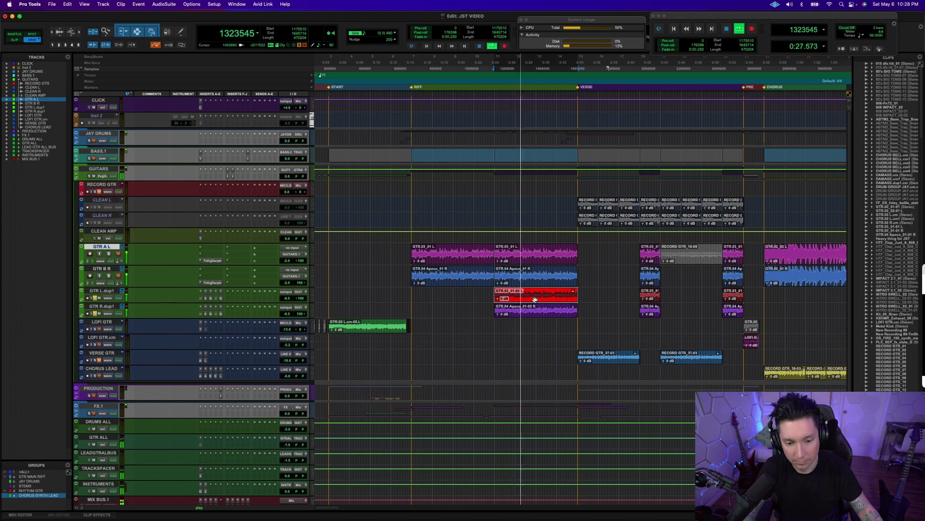
{"action": "key", "text": "space"}
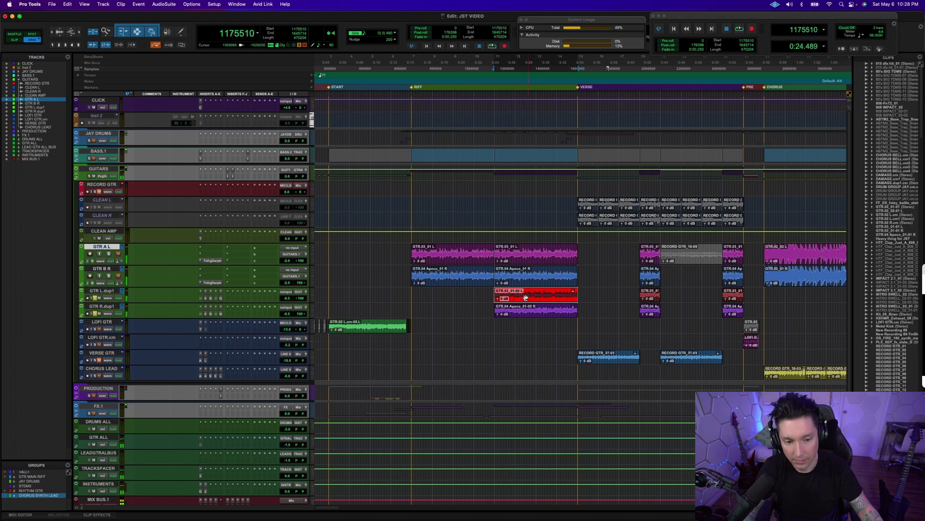
{"action": "left_click", "coordinate": [482, 292]}
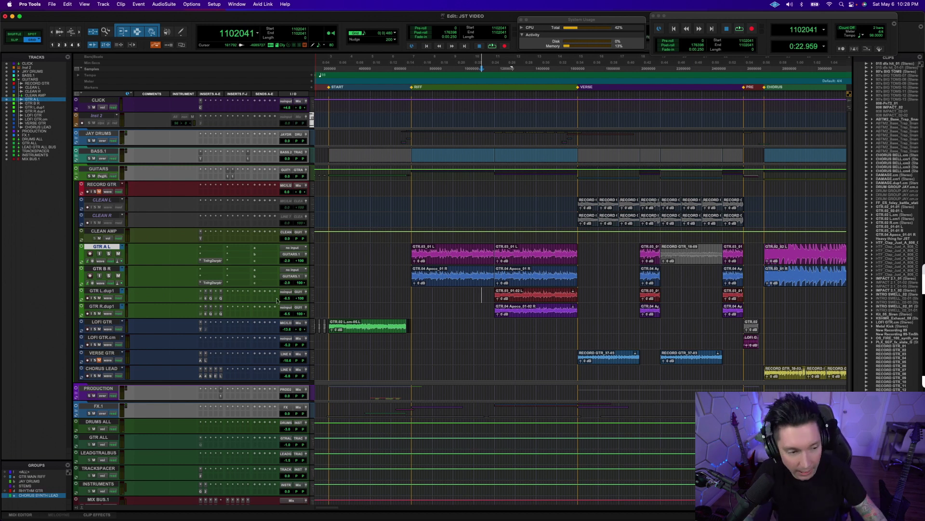
Step: Open the ToneForge Disruptor on the LOFI GTR track and show its amp settings
{"action": "left_click", "coordinate": [352, 333]}
{"action": "key", "text": "Left"}
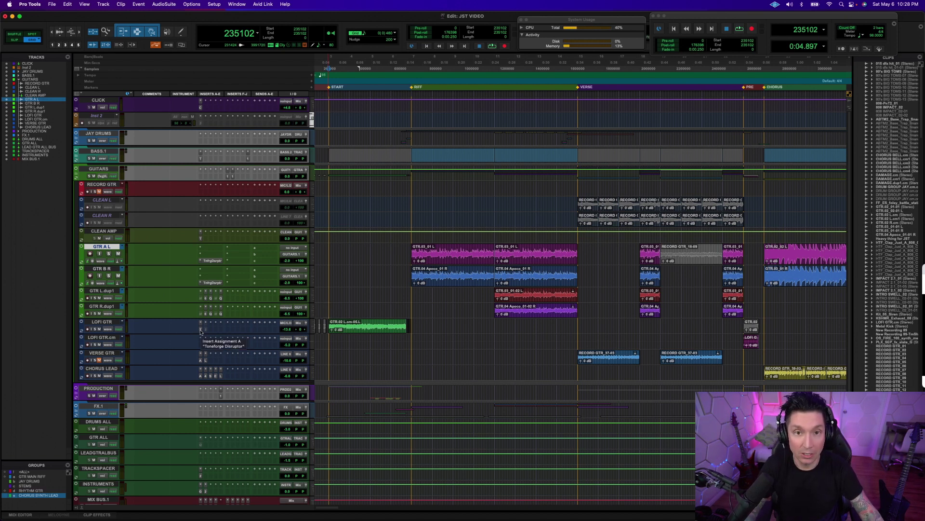
{"action": "left_click", "coordinate": [201, 330]}
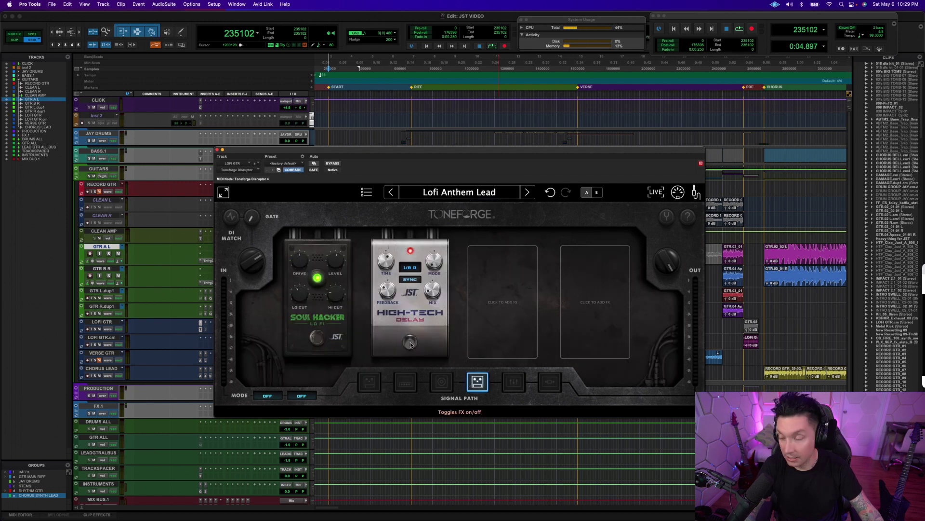
{"action": "left_click", "coordinate": [407, 384]}
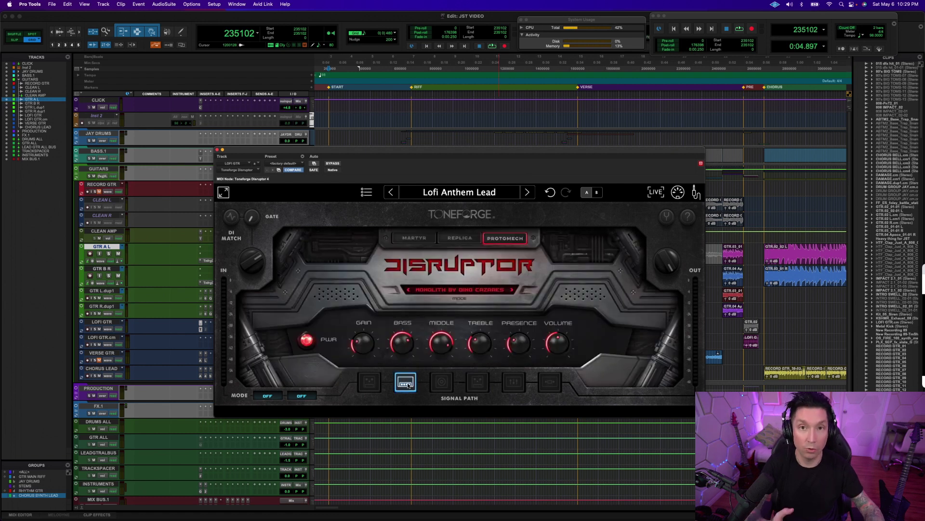
Step: Browse Factory Presets > Joey Sturgis Tones for Lofi Anthem Lead, then close the menus
{"action": "left_click", "coordinate": [427, 195]}
{"action": "mouse_move", "coordinate": [442, 255]}
{"action": "mouse_move", "coordinate": [484, 251]}
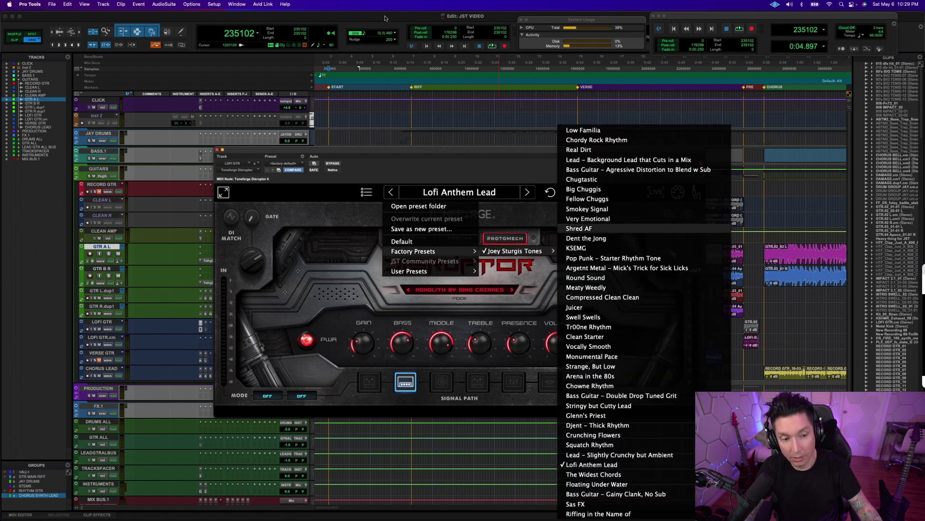
{"action": "key", "text": "Escape"}
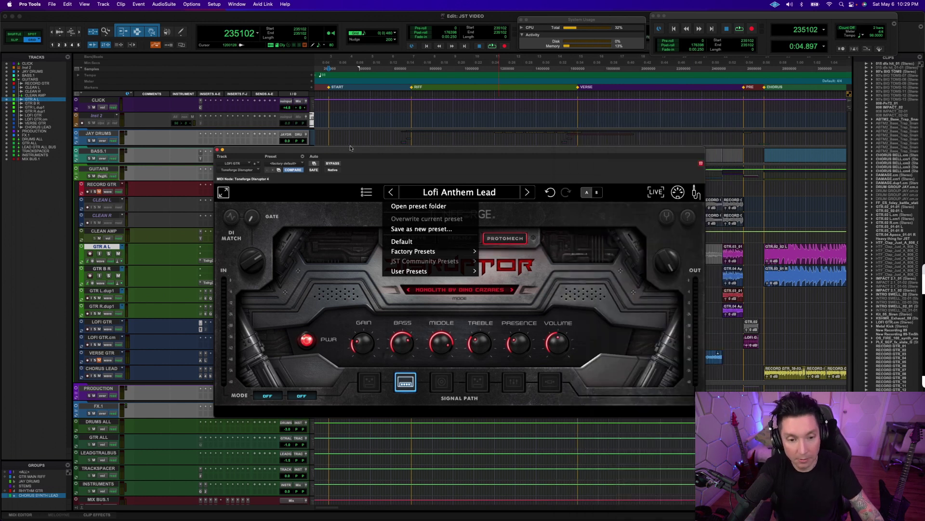
{"action": "key", "text": "Escape"}
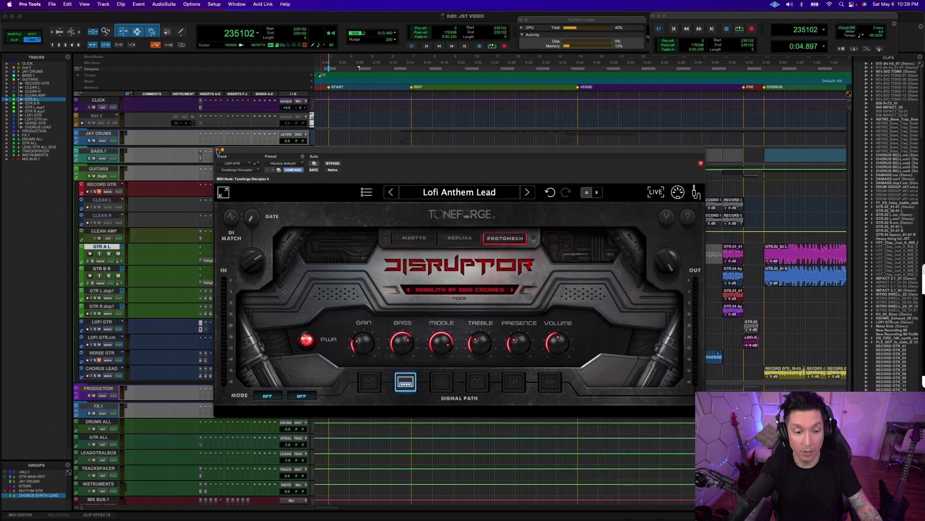
Step: Play briefly with the pre-amp pedal slots shown, moving the plugin window aside
{"action": "left_click", "coordinate": [378, 383]}
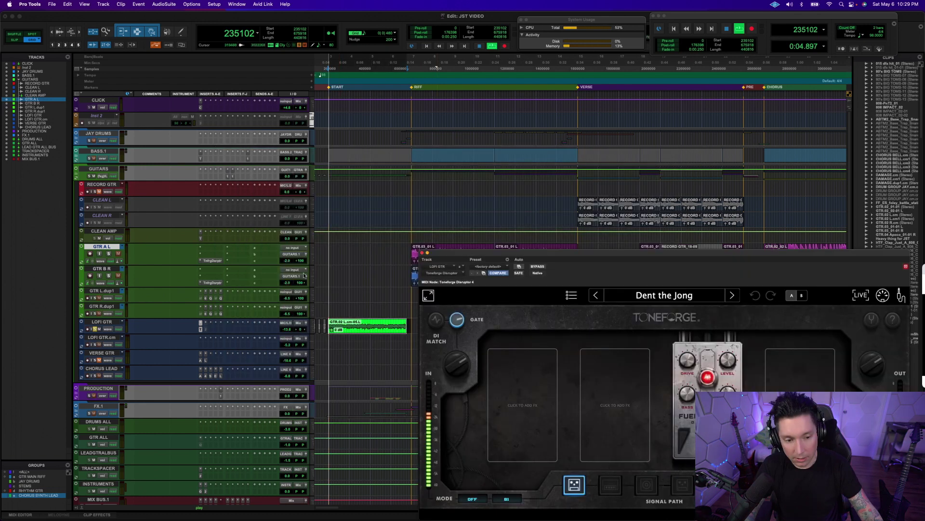
{"action": "key", "text": "space"}
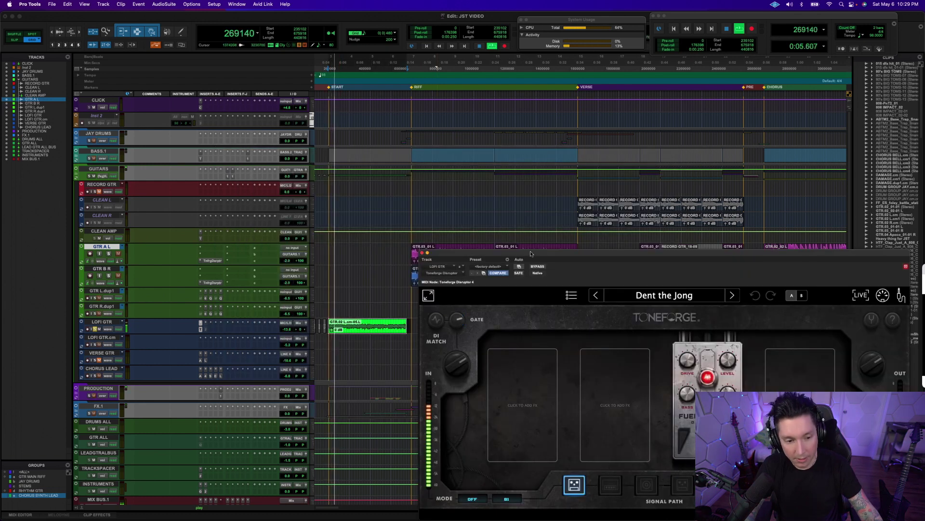
{"action": "left_click_drag", "start_coordinate": [527, 246], "coordinate": [396, 164]}
{"action": "key", "text": "space"}
Step: Load the Lofi Anthem Lead preset from the preset menu
{"action": "left_click", "coordinate": [528, 207]}
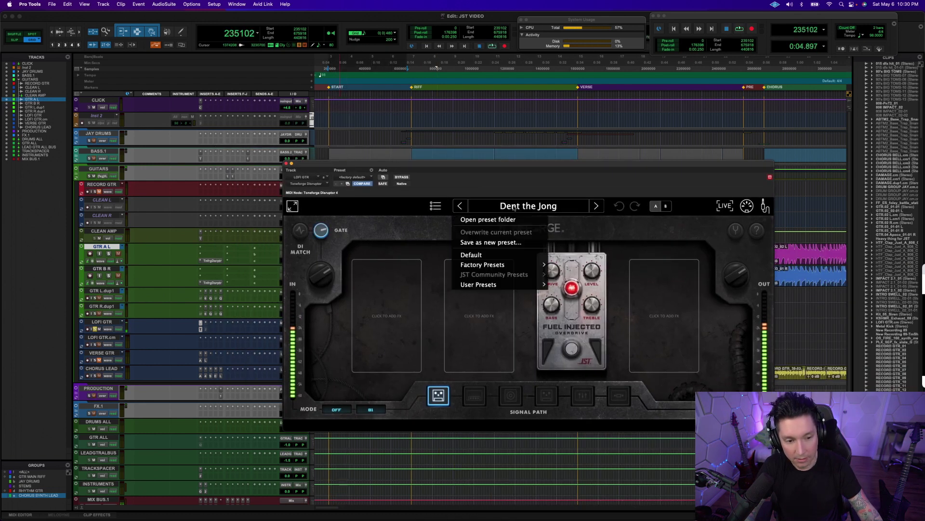
{"action": "mouse_move", "coordinate": [501, 264]}
{"action": "mouse_move", "coordinate": [578, 265]}
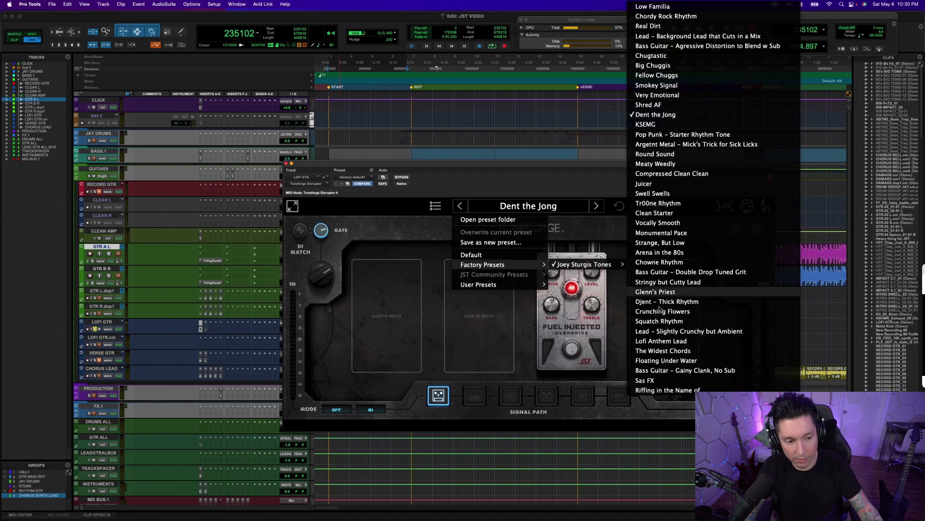
{"action": "left_click", "coordinate": [667, 341]}
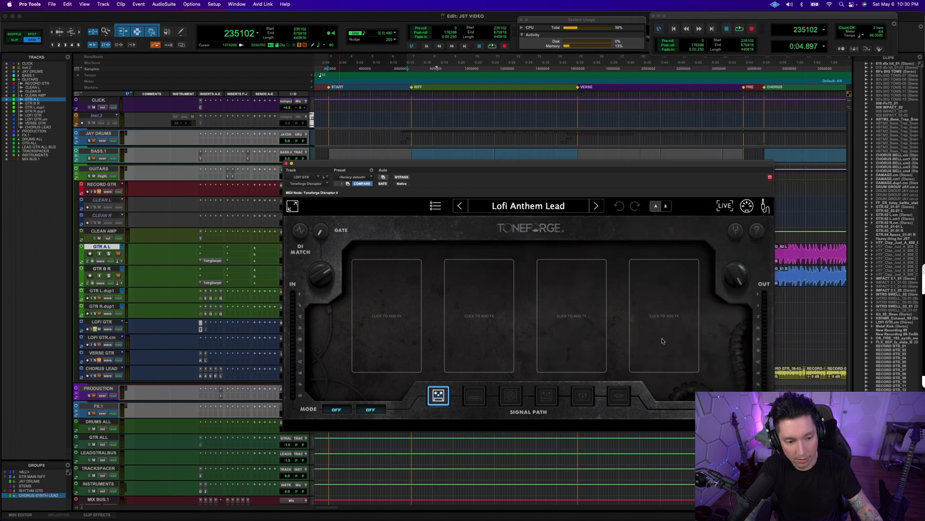
Step: Switch off the High-Tech Delay pedal and audition the preset on the Disruptor amp stage
{"action": "left_click", "coordinate": [548, 396]}
{"action": "left_click", "coordinate": [484, 358]}
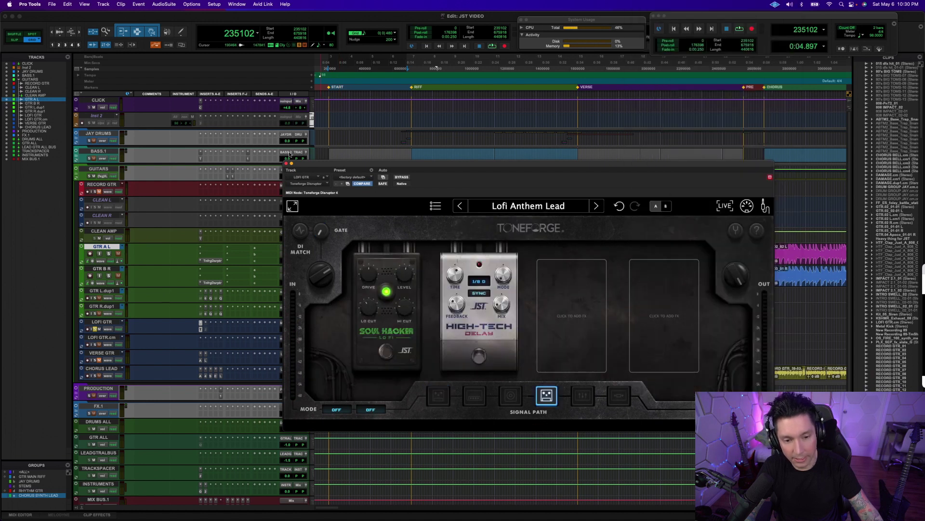
{"action": "left_click", "coordinate": [475, 395]}
{"action": "key", "text": "space"}
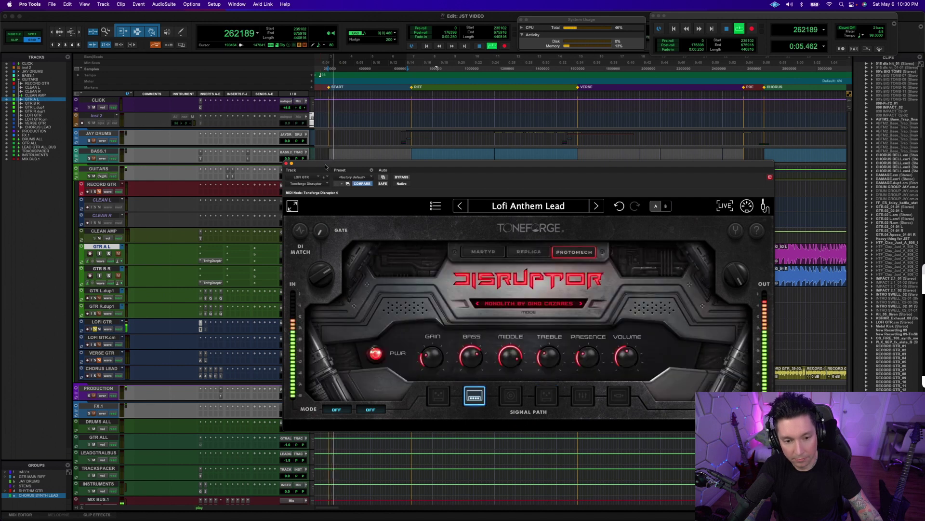
{"action": "left_click_drag", "start_coordinate": [326, 169], "coordinate": [325, 181]}
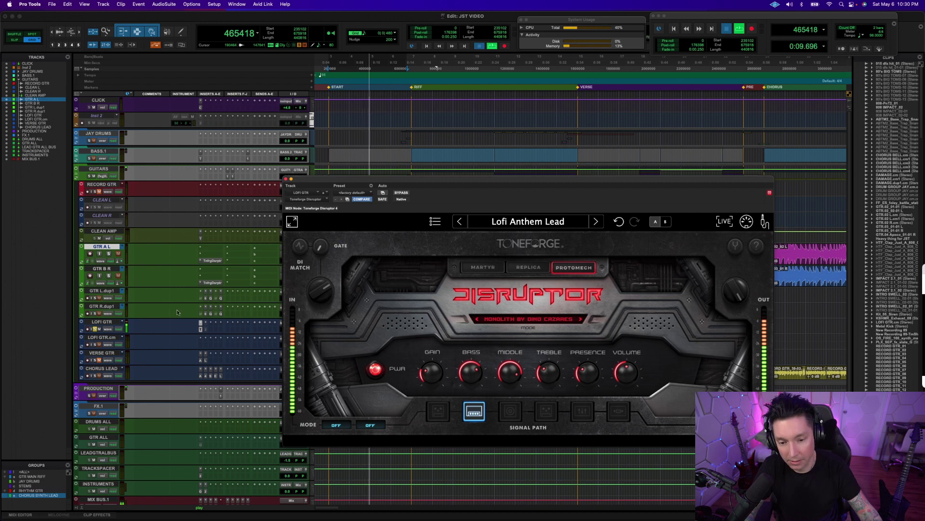
{"action": "key", "text": "space"}
{"action": "key", "text": "space"}
{"action": "left_click_drag", "start_coordinate": [352, 186], "coordinate": [146, 33]}
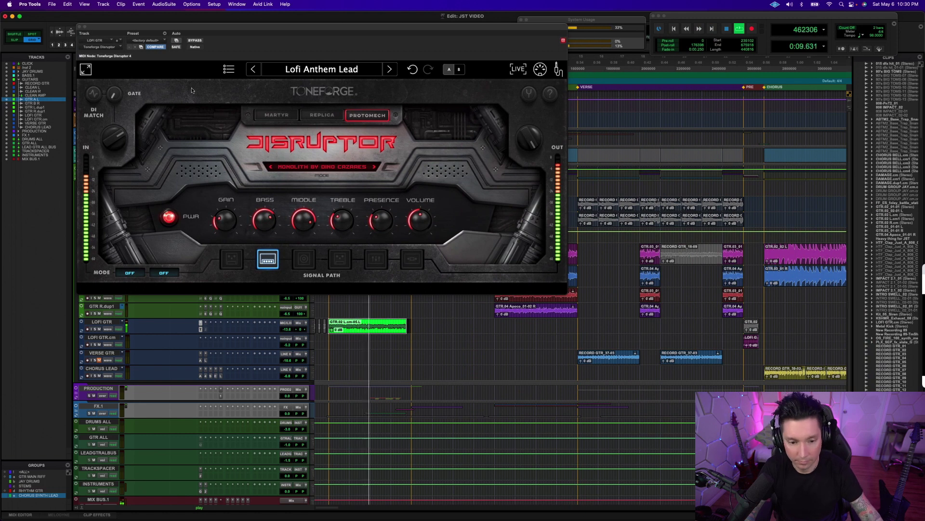
{"action": "key", "text": "space"}
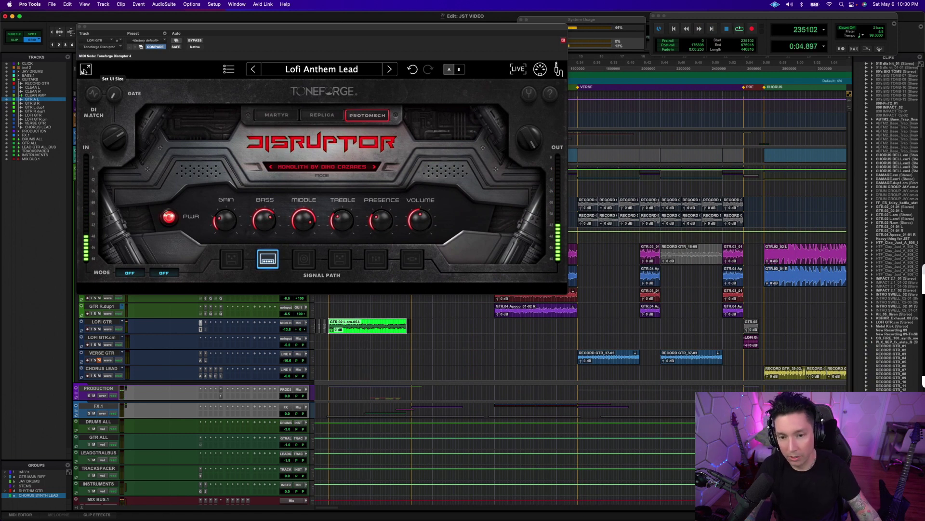
Step: Try the plugin's UI size options and settle on the Small window size
{"action": "left_click", "coordinate": [85, 70]}
{"action": "left_click", "coordinate": [94, 84]}
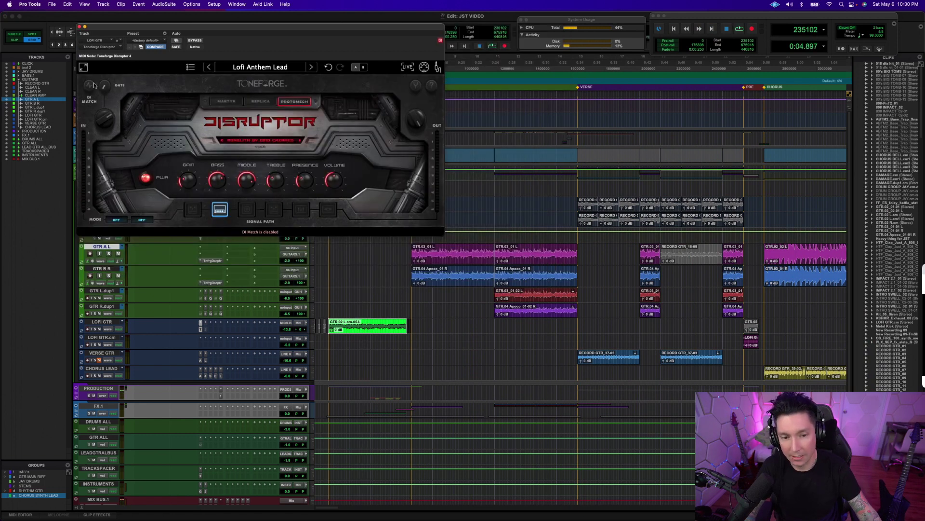
{"action": "left_click", "coordinate": [85, 69]}
{"action": "left_click", "coordinate": [92, 93]}
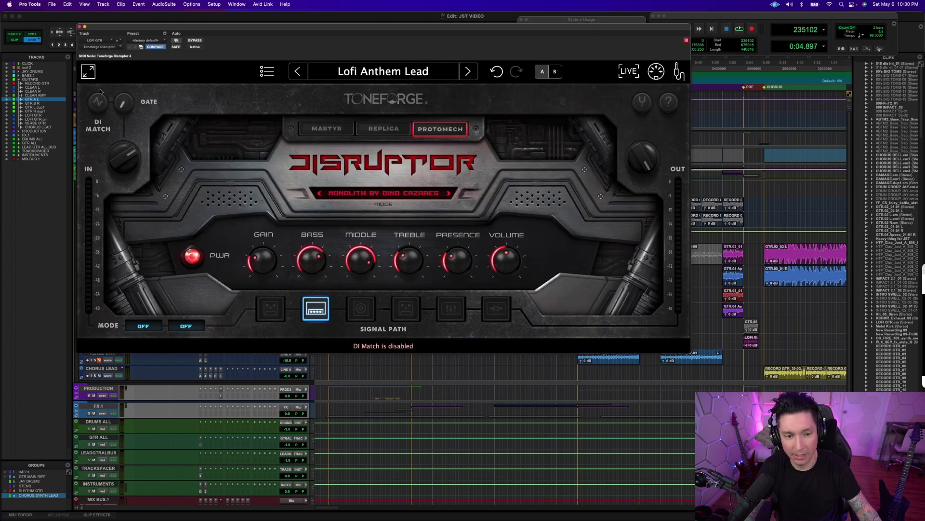
{"action": "left_click", "coordinate": [88, 71]}
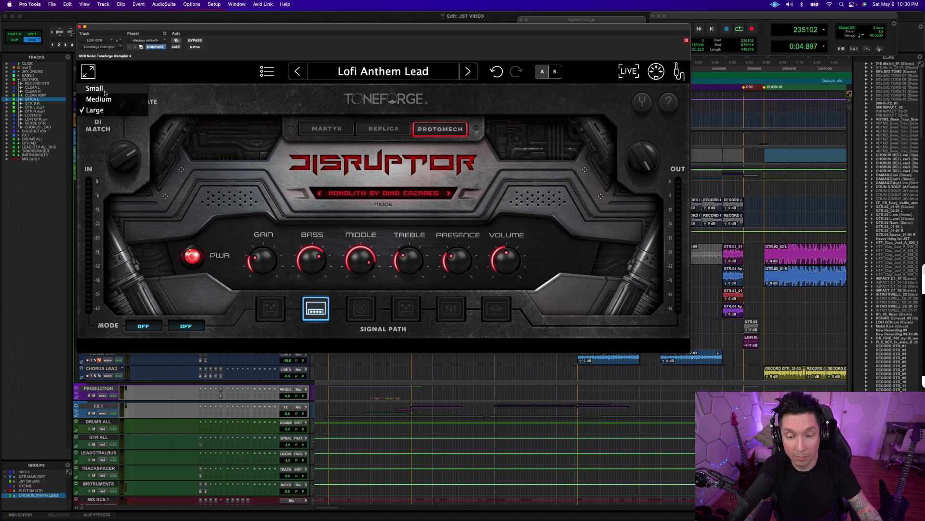
{"action": "left_click", "coordinate": [96, 89]}
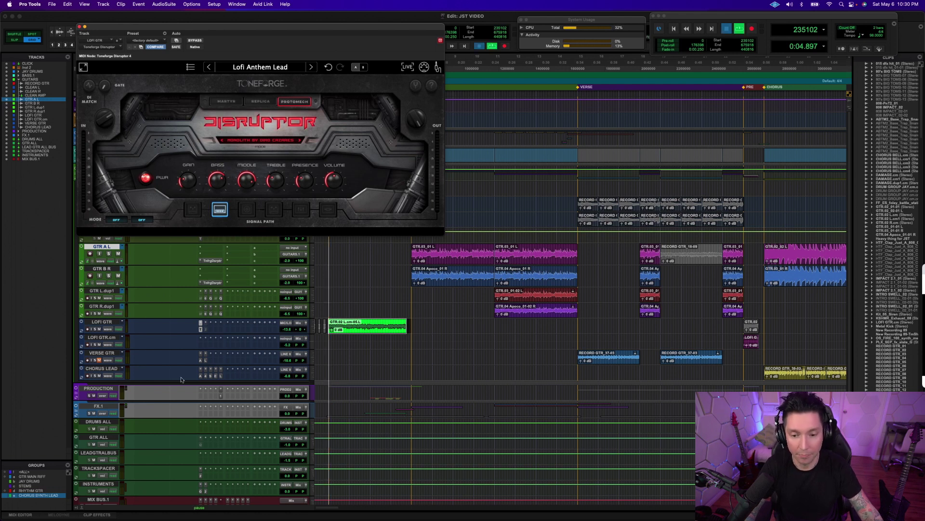
Step: Play the session while switching between the GTR B R, GTR A L and LOFI GTR Disruptors, ending on GTR A L
{"action": "left_click", "coordinate": [328, 294]}
{"action": "key", "text": "space"}
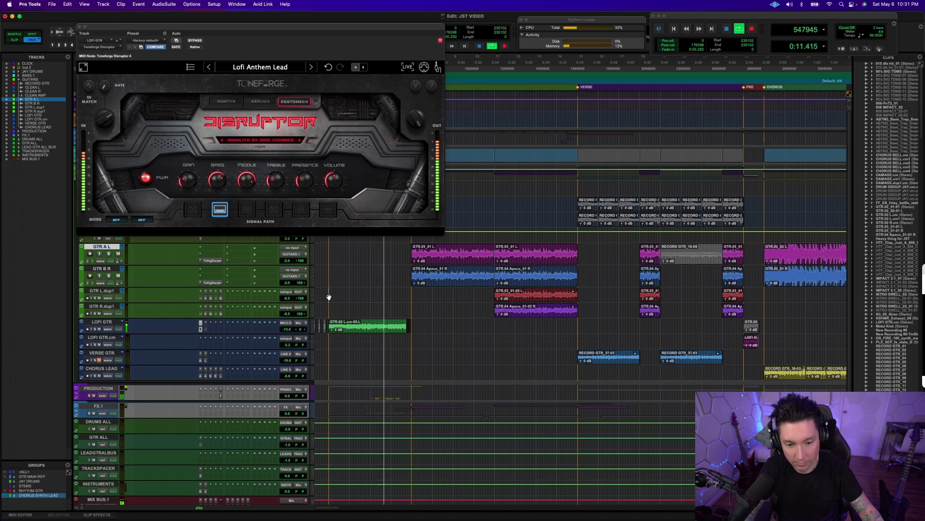
{"action": "left_click", "coordinate": [212, 282]}
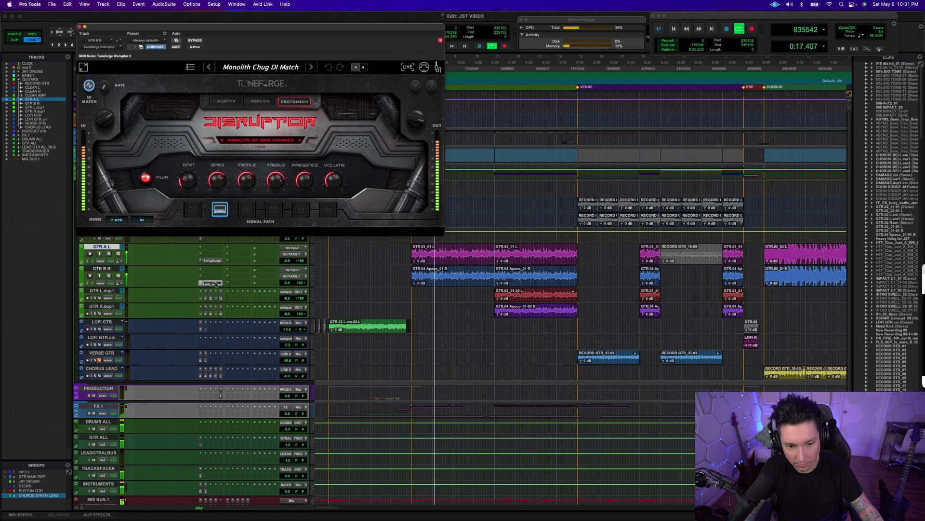
{"action": "left_click", "coordinate": [212, 260]}
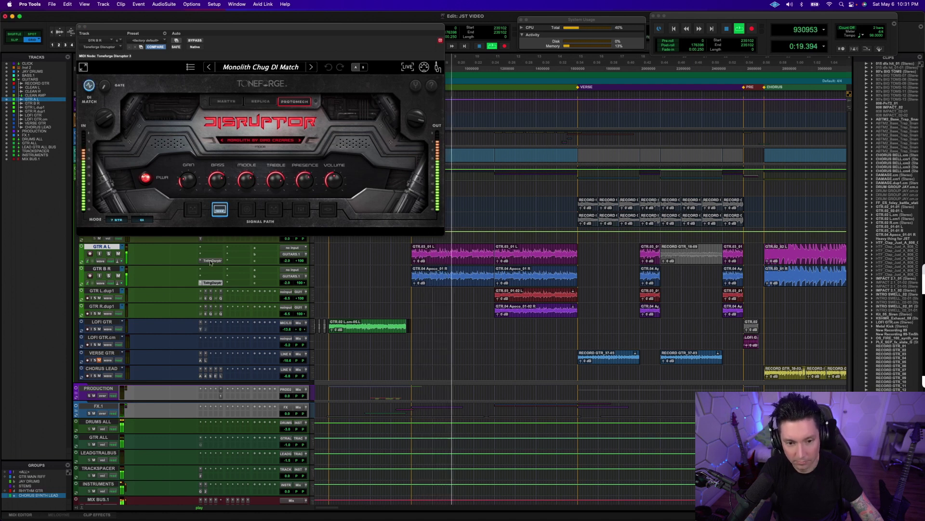
{"action": "left_click", "coordinate": [201, 329]}
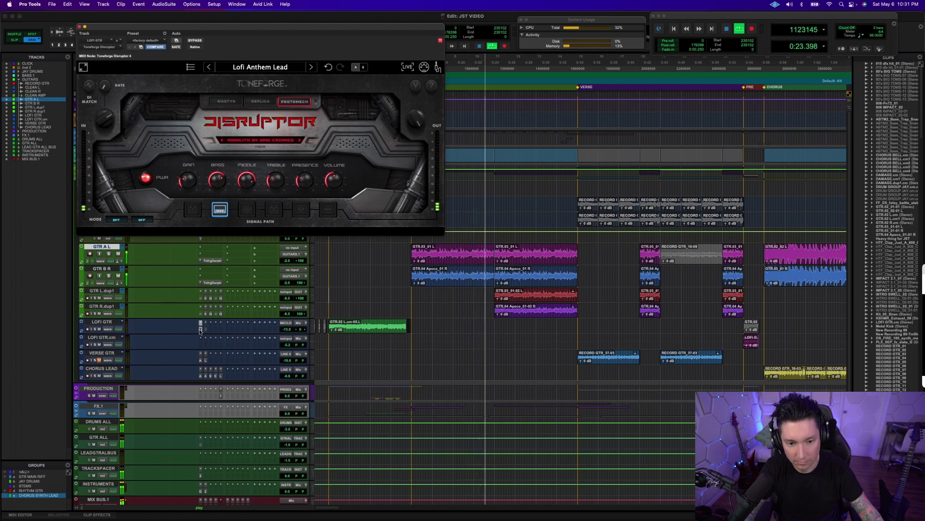
{"action": "left_click", "coordinate": [212, 283]}
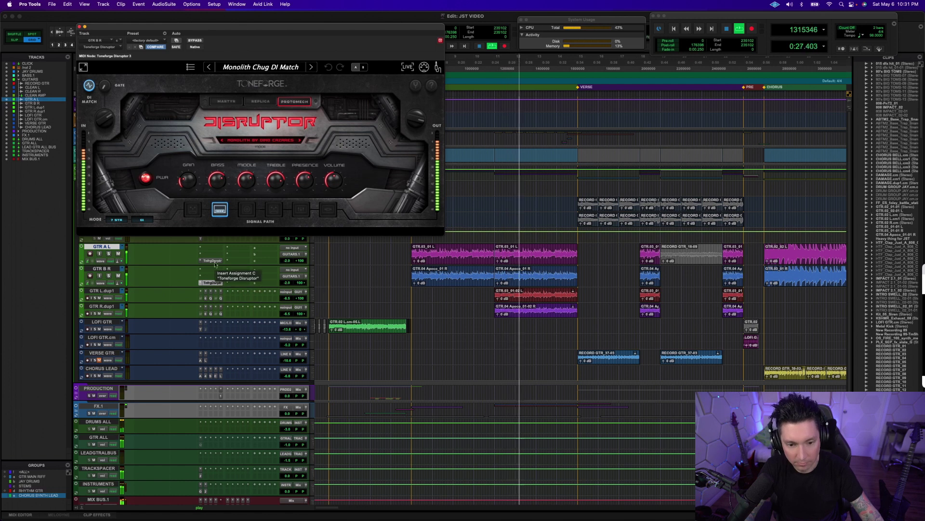
{"action": "left_click", "coordinate": [212, 260]}
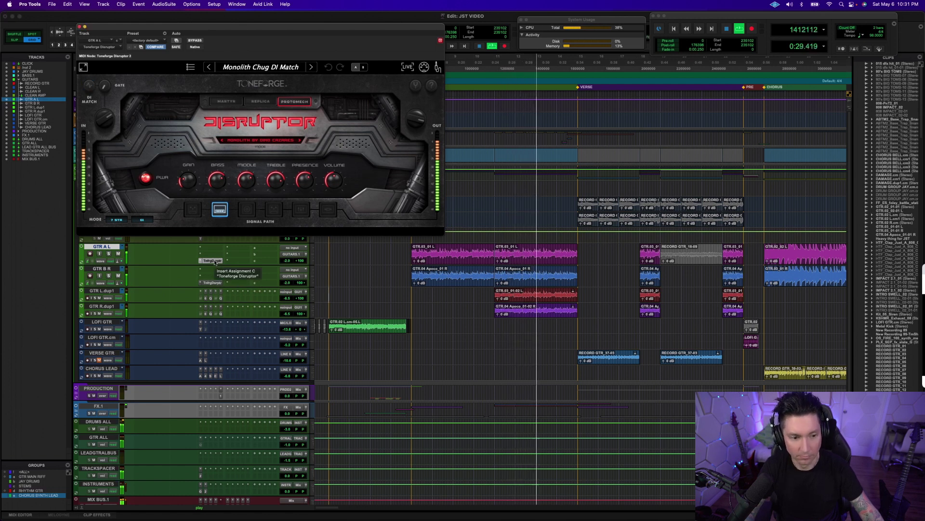